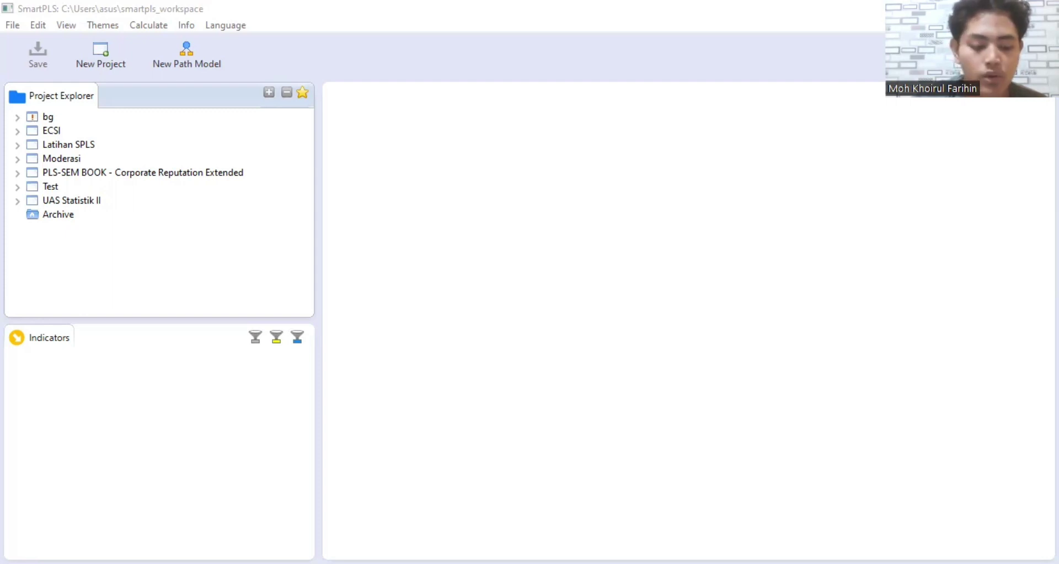
Create a new project named UAS STATISTIK 2.
left_click(48, 117)
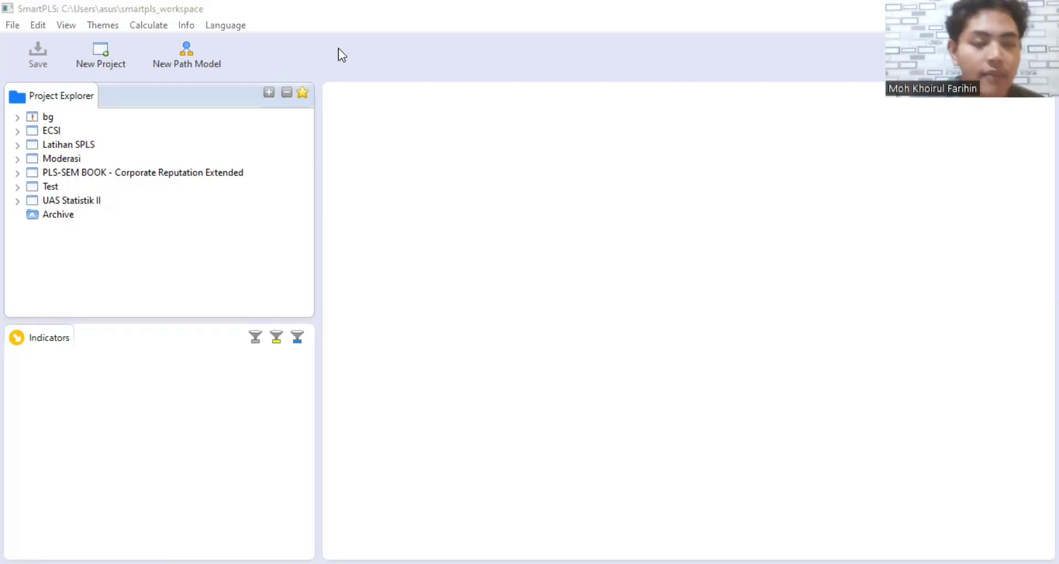
left_click(104, 53)
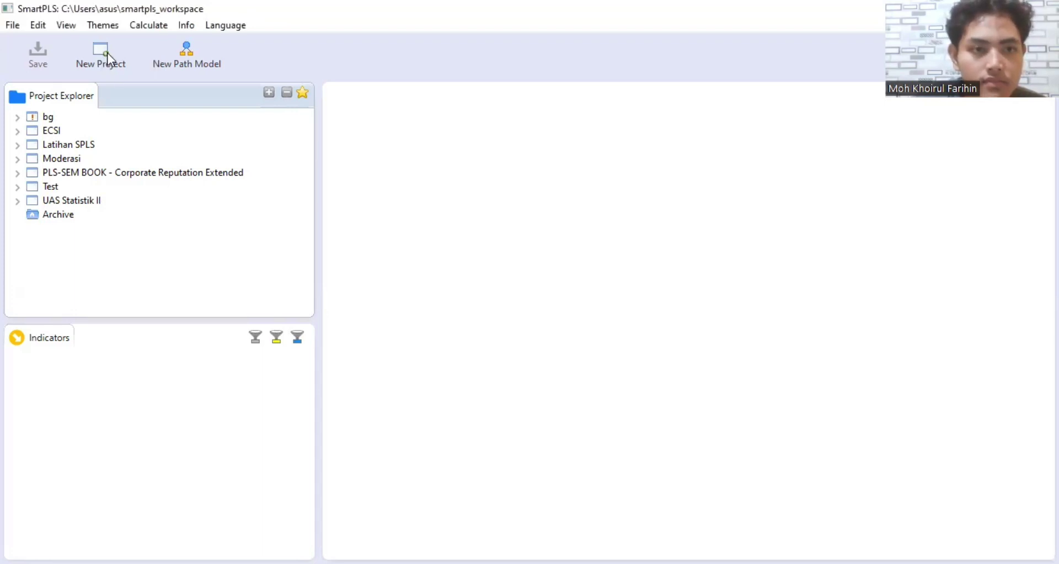
left_click(106, 53)
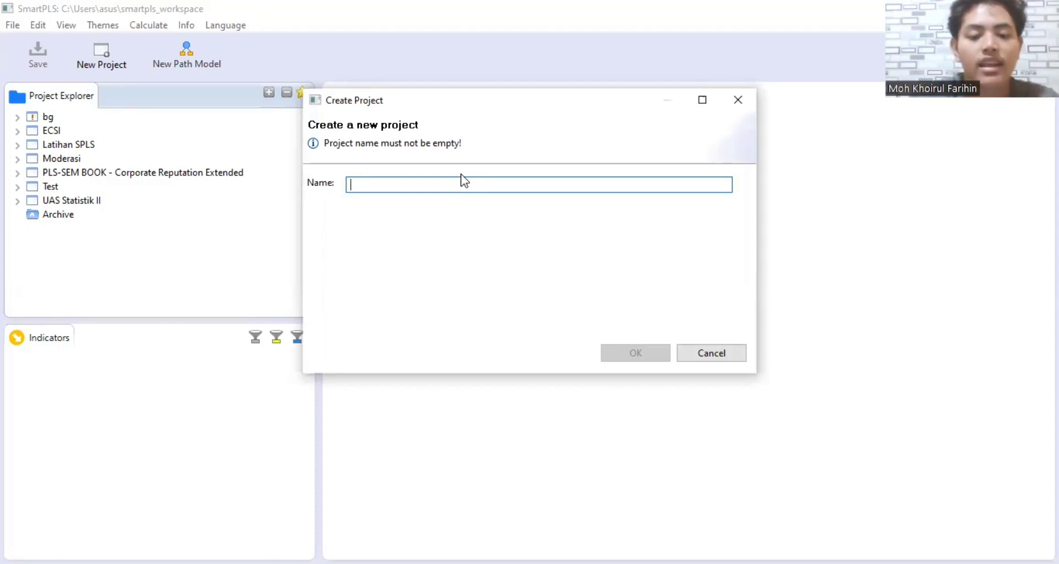
type("U")
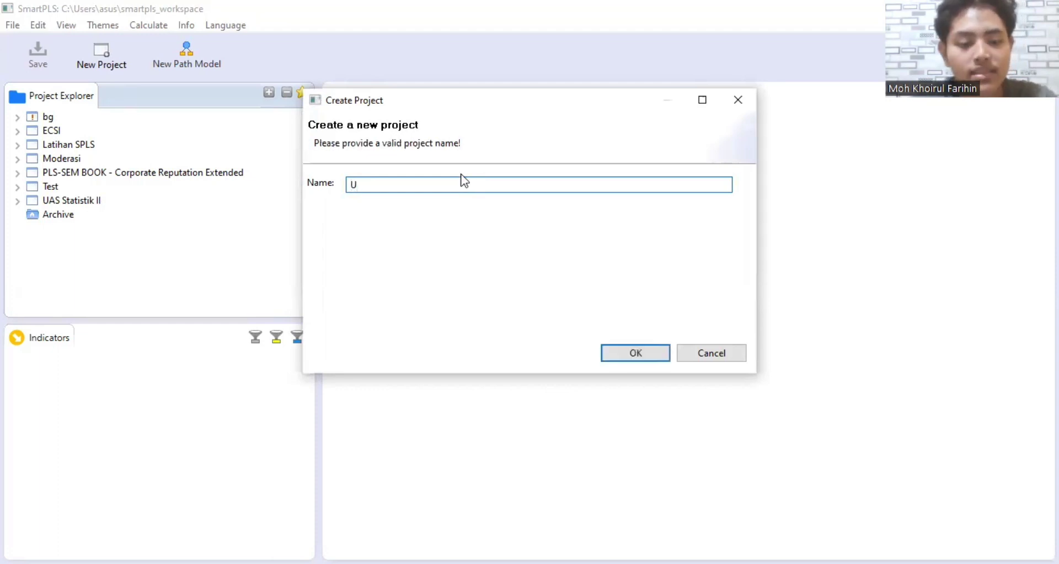
type("AS S")
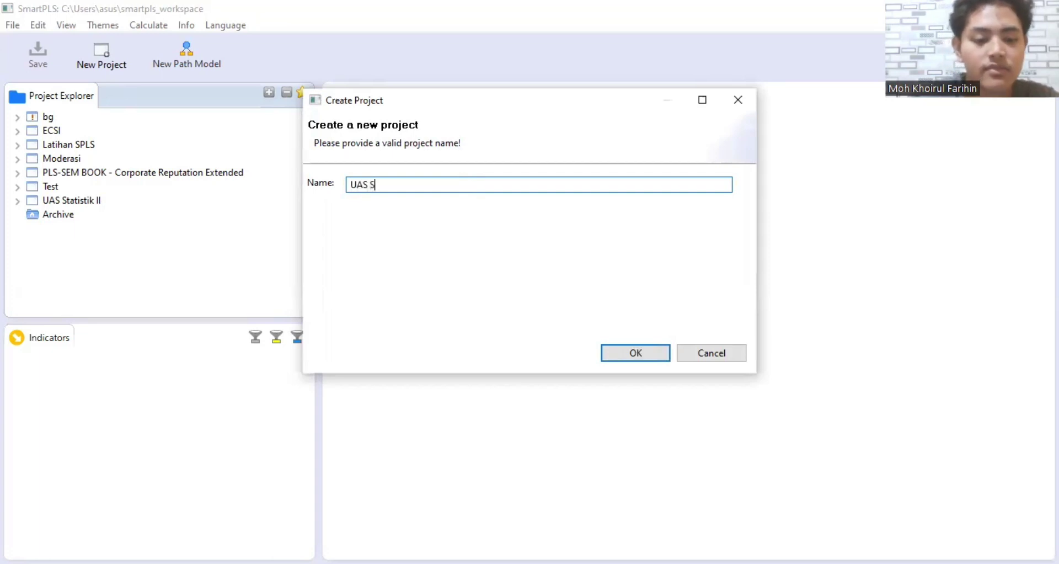
type("TATISTI")
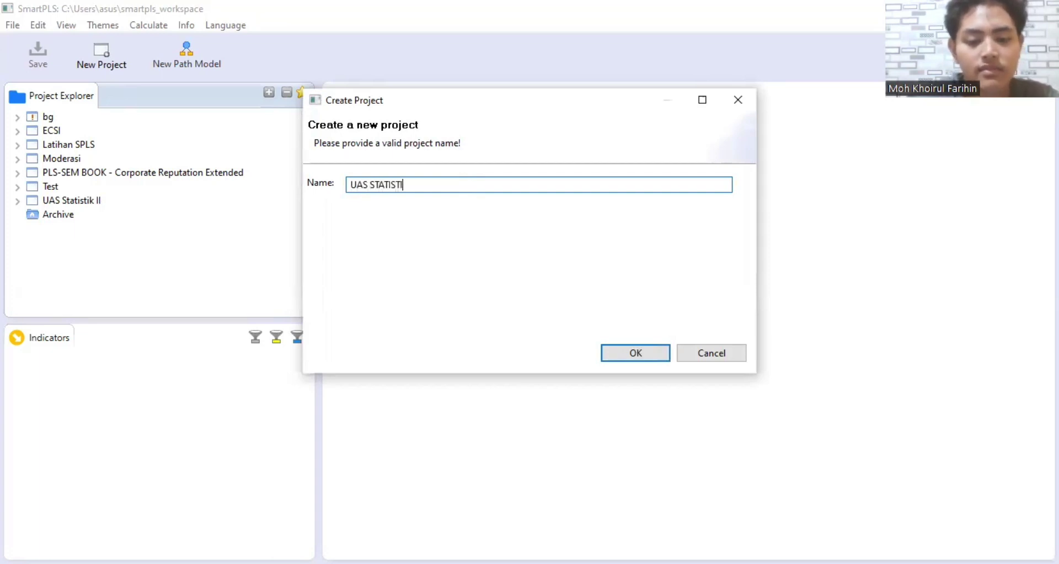
type("K 2")
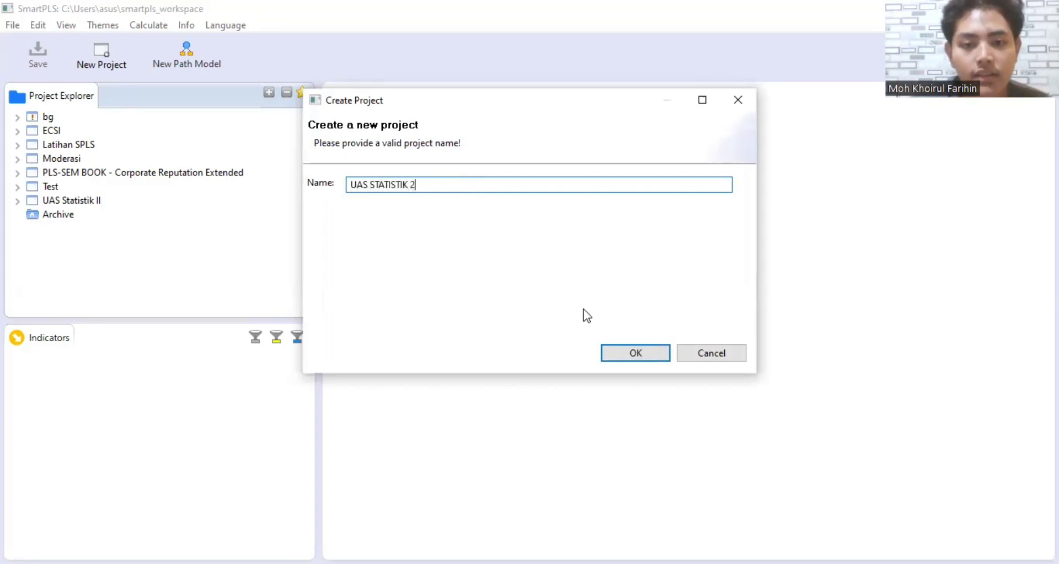
left_click(630, 353)
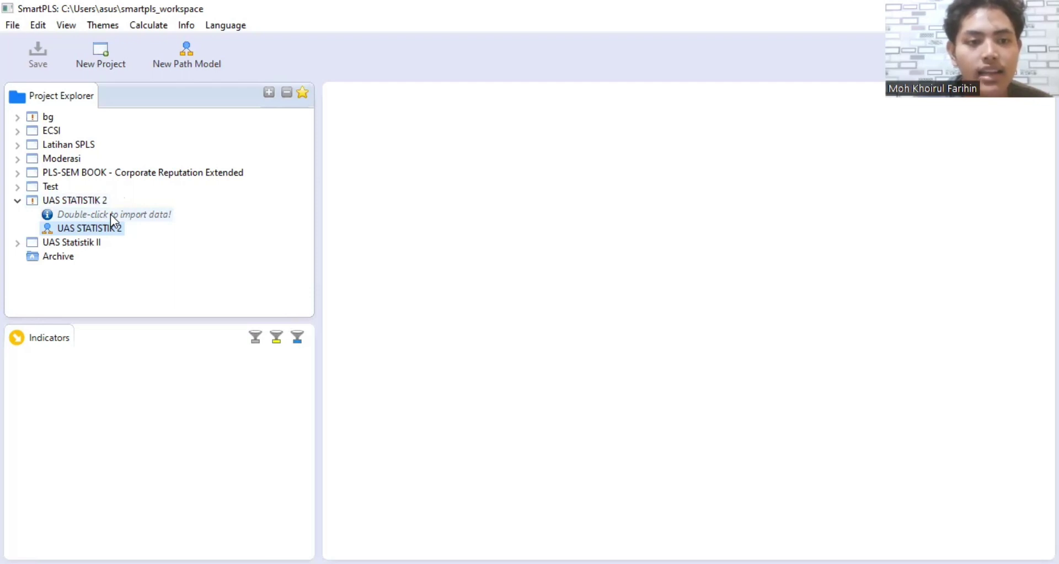
Choose the spls data file from the Downloads folder for import into the UAS STATISTIK 2 project.
left_click(110, 214)
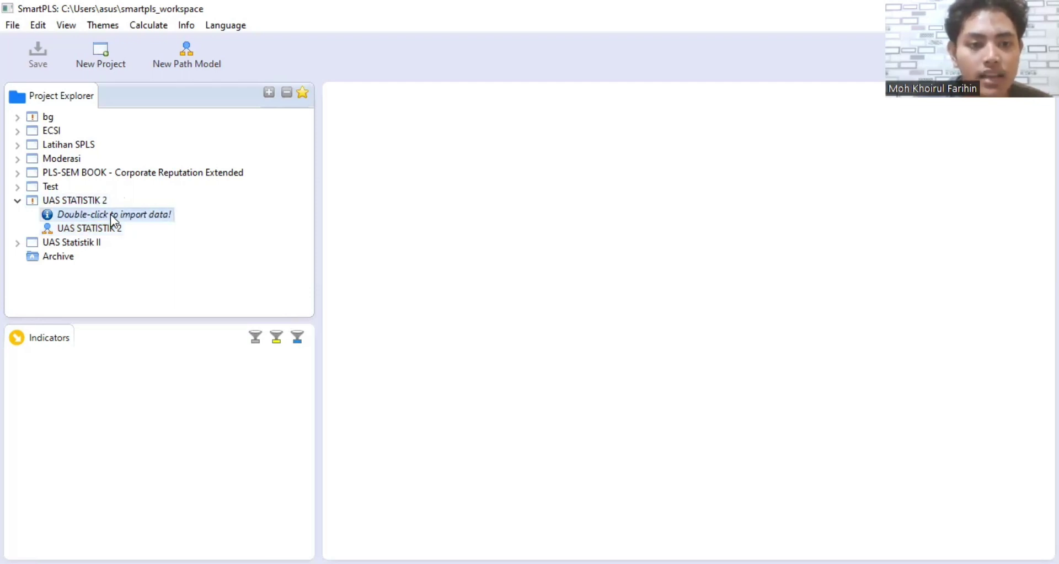
double_click(110, 214)
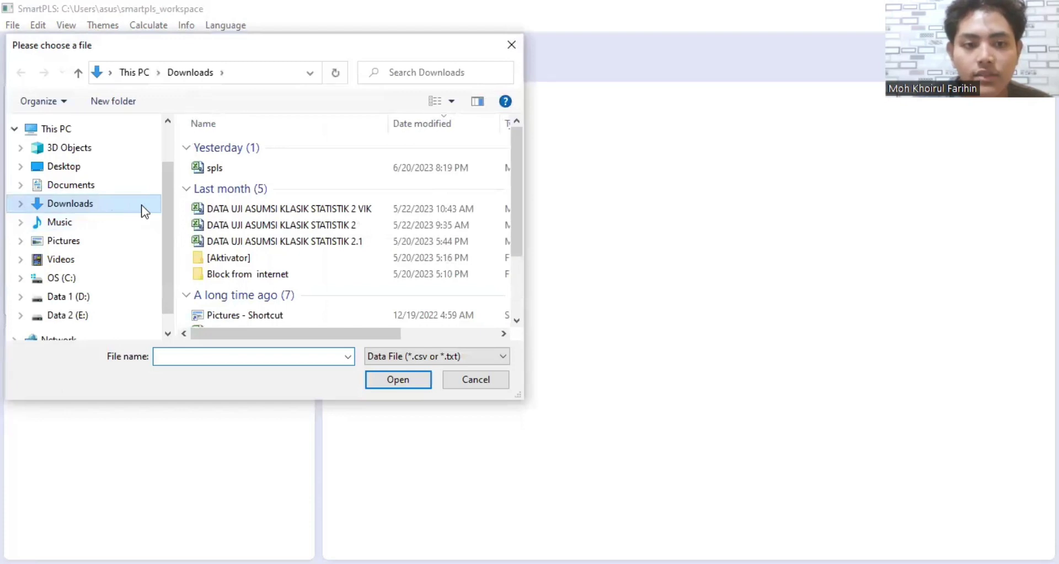
left_click_drag(522, 176, 509, 256)
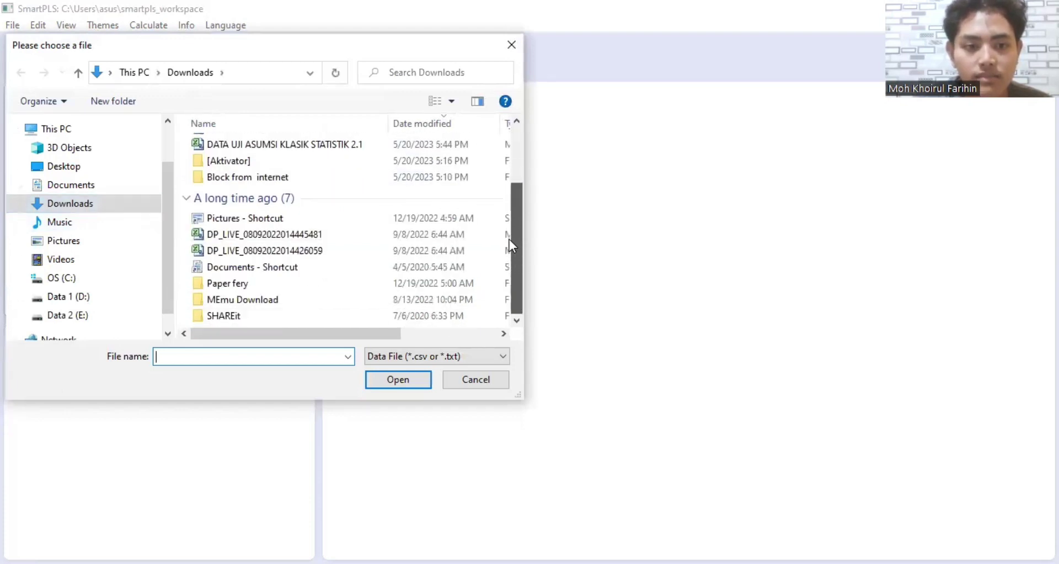
scroll(497, 210, "up", 3)
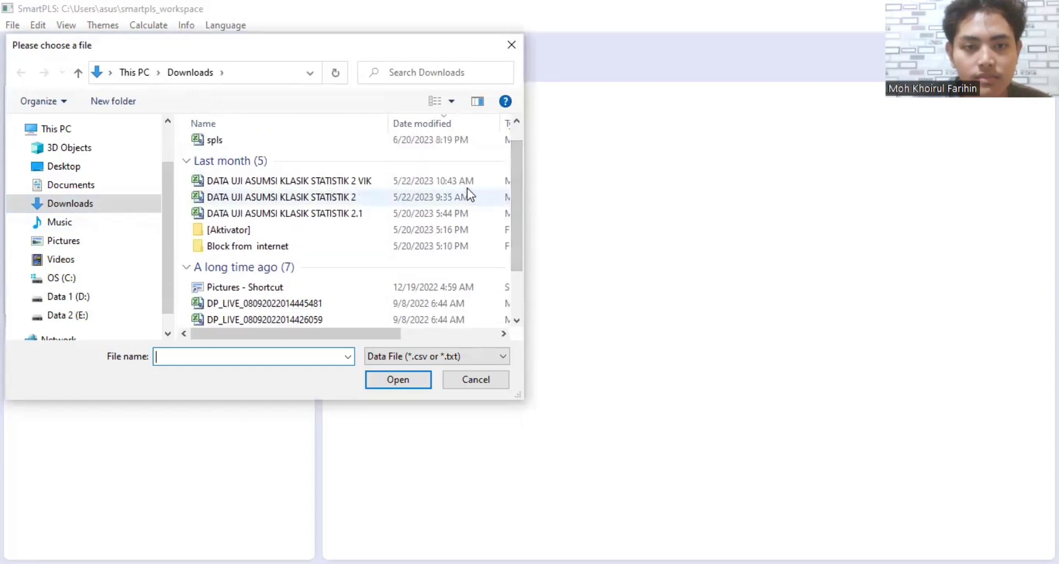
left_click(458, 171)
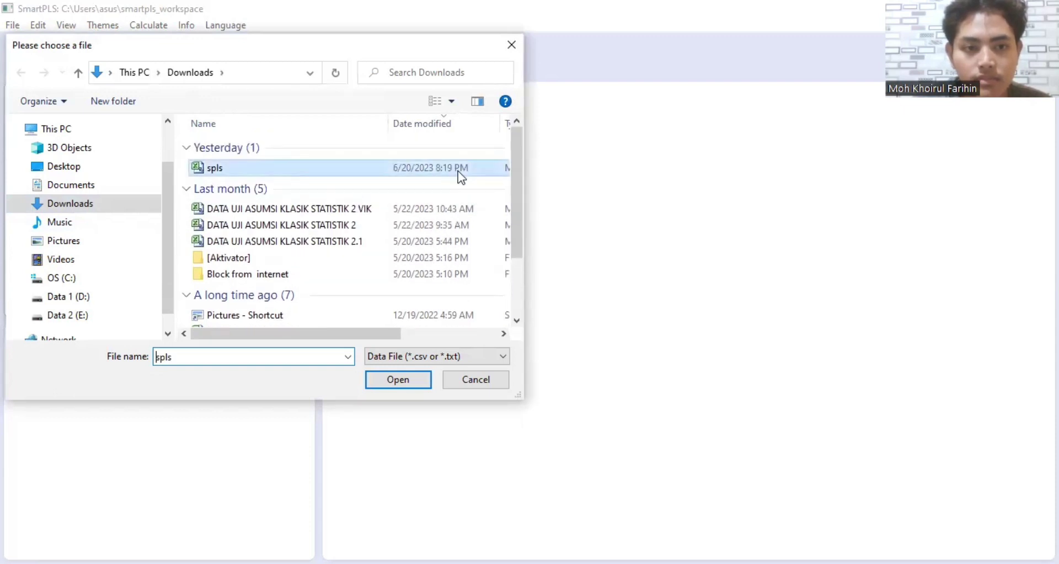
double_click(458, 171)
Name the imported data file UAS STATISTIK2 and complete the import.
key("BackSpace")
key("BackSpace")
key("BackSpace")
key("BackSpace")
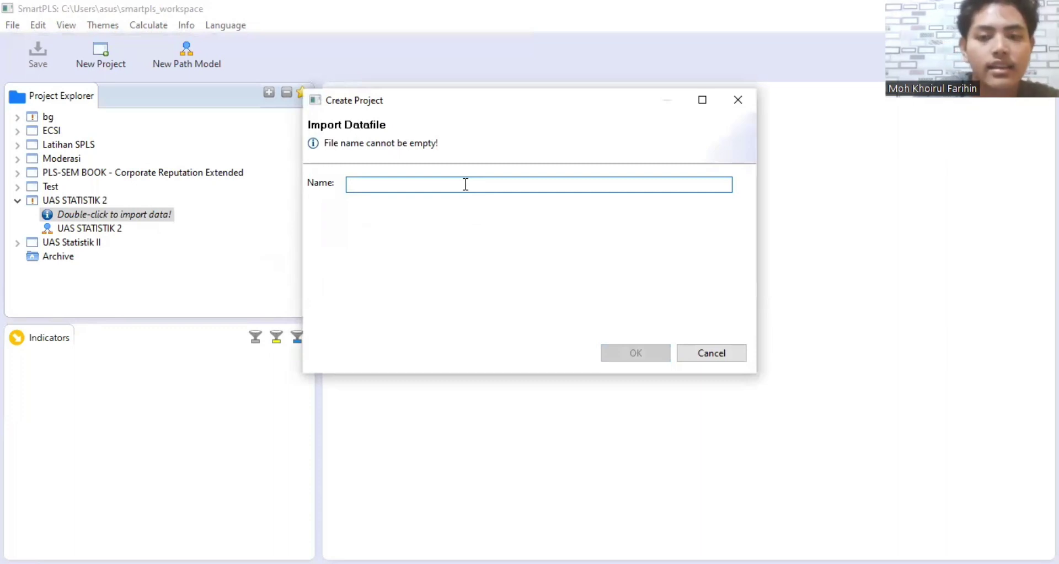
type("DA")
key("BackSpace")
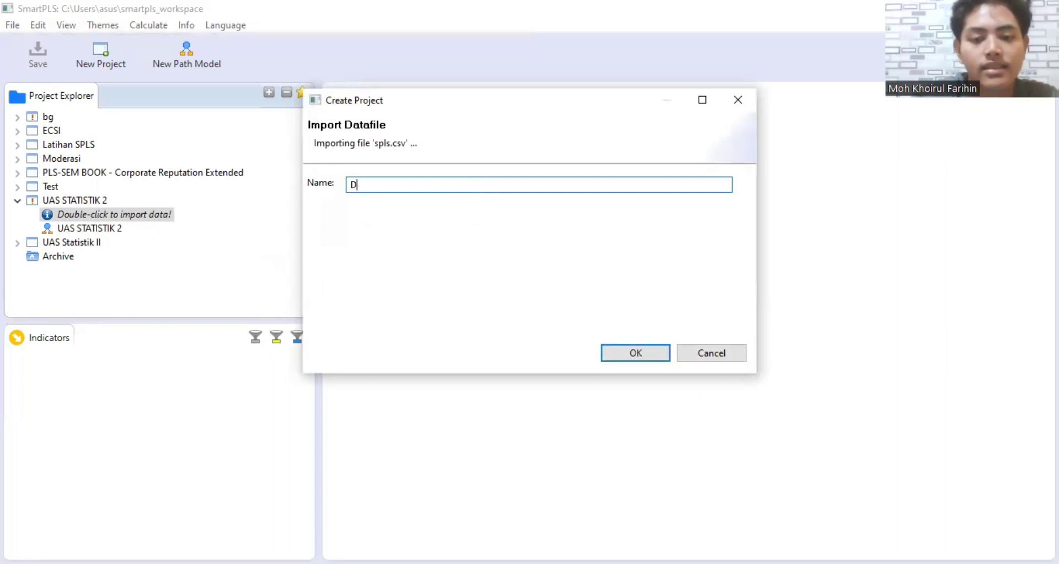
key("BackSpace")
type("UAS ")
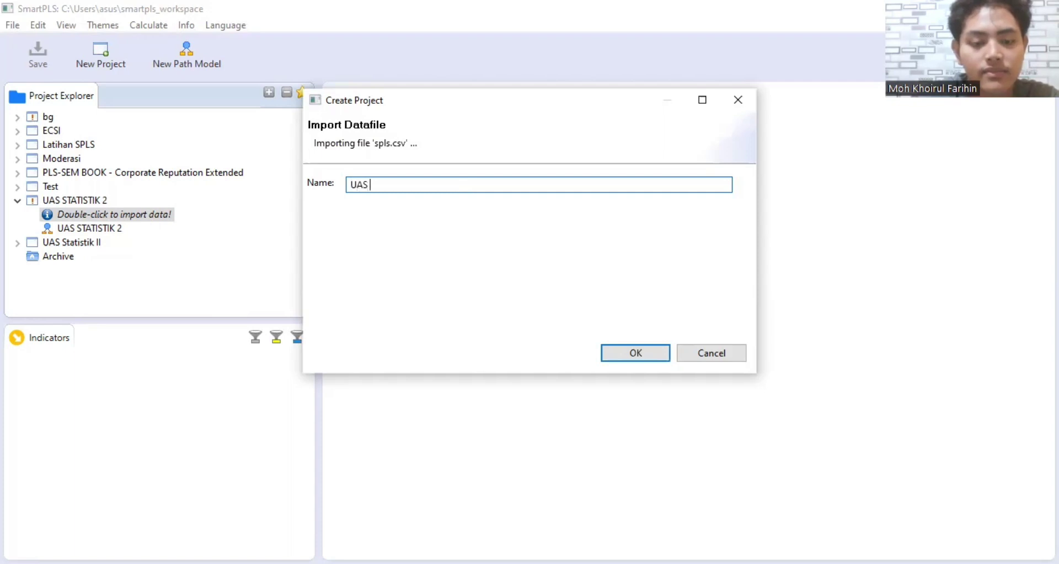
type("STATIS")
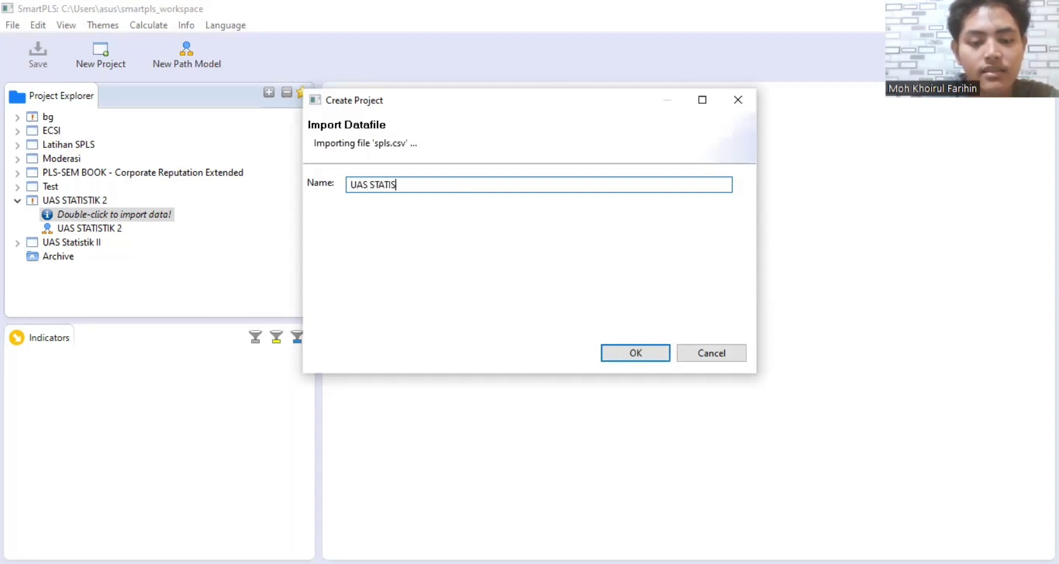
type("TIK2")
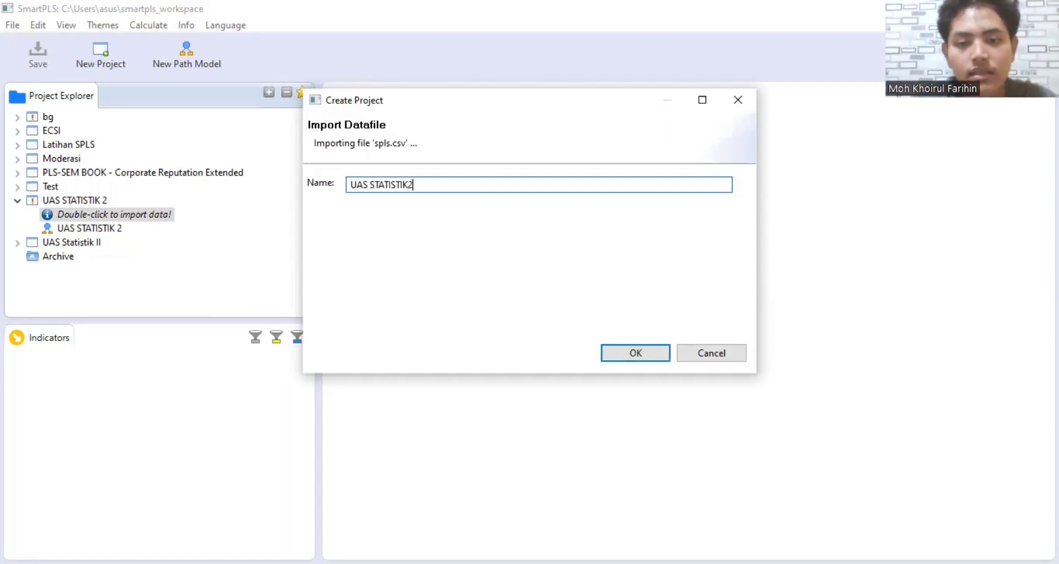
left_click(635, 354)
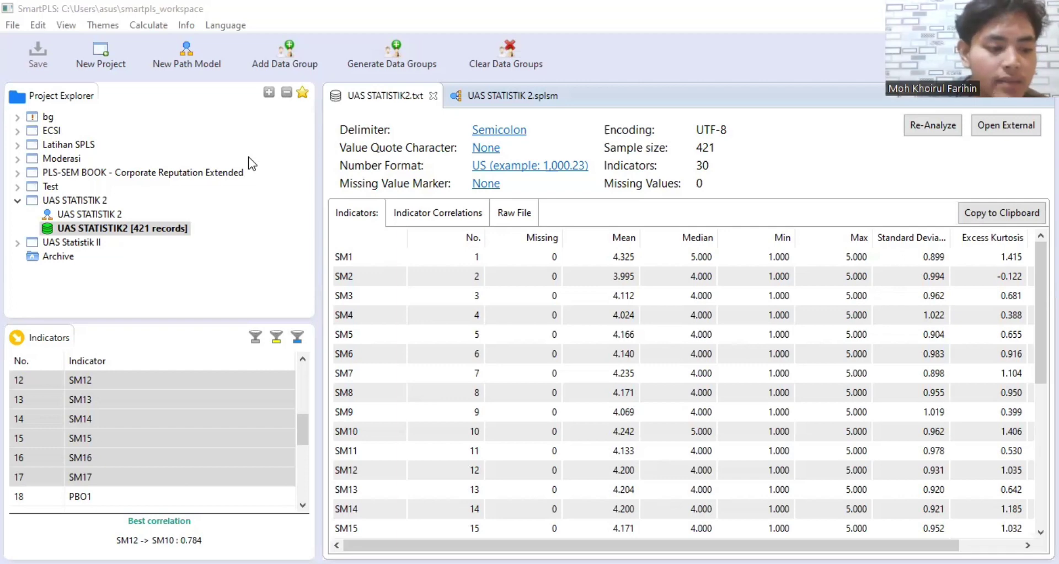
Open the UAS STATISTIK 2 path model and add a latent variable built from the indicators SM1 to SM17.
double_click(100, 215)
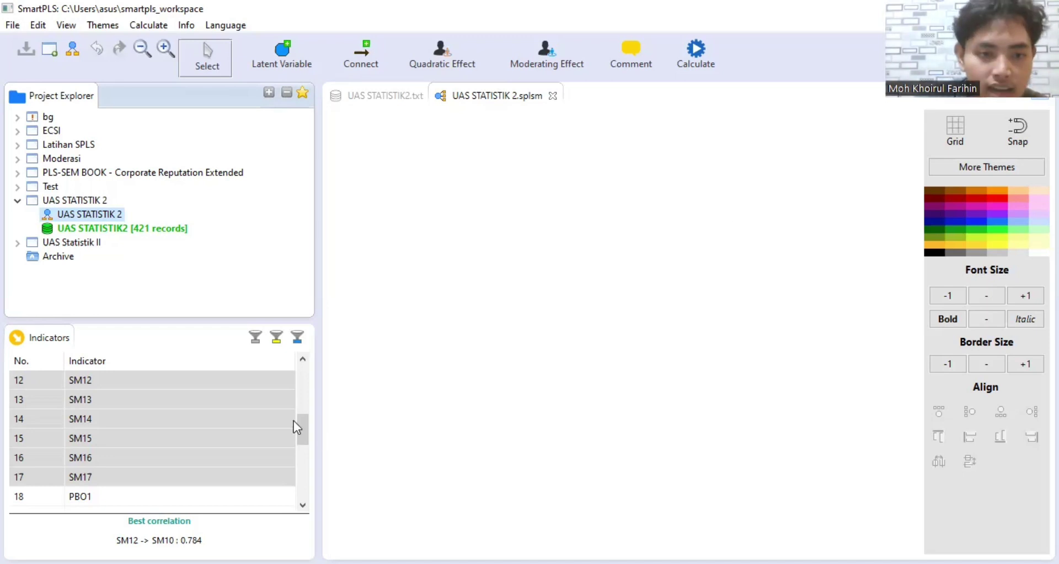
left_click_drag(303, 420, 310, 366)
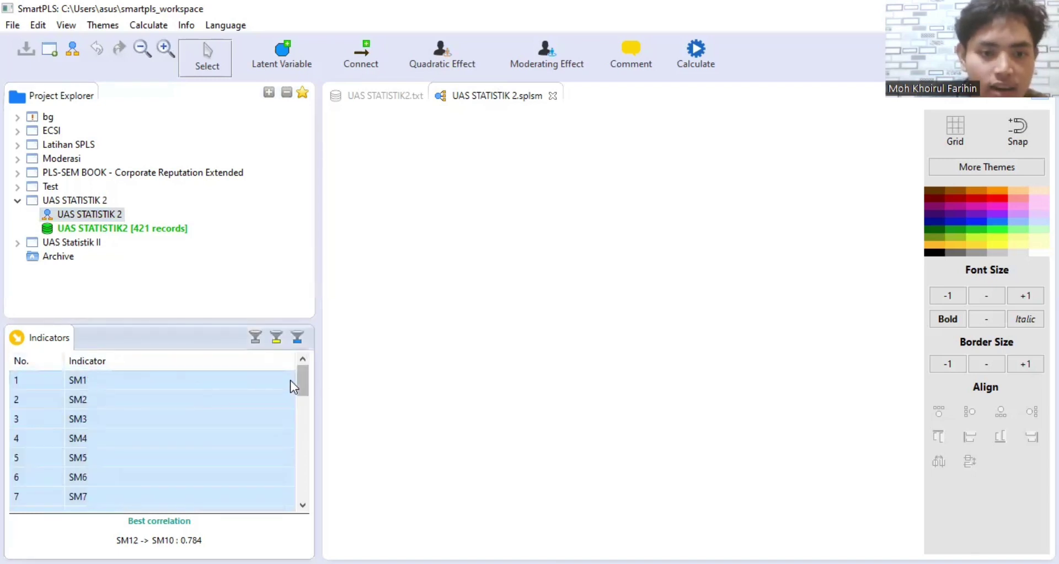
left_click_drag(299, 378, 292, 427)
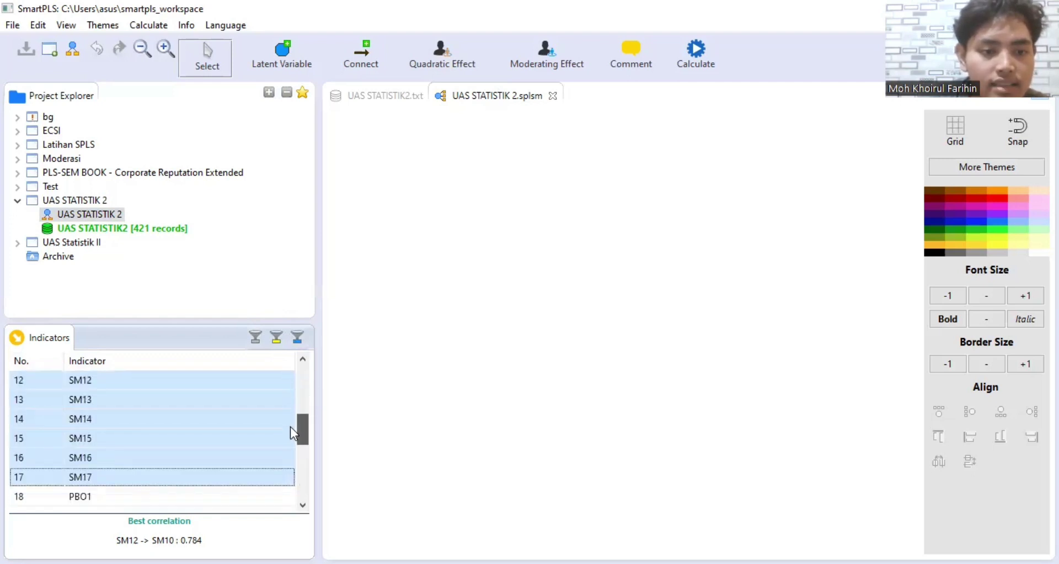
left_click_drag(205, 408, 501, 300)
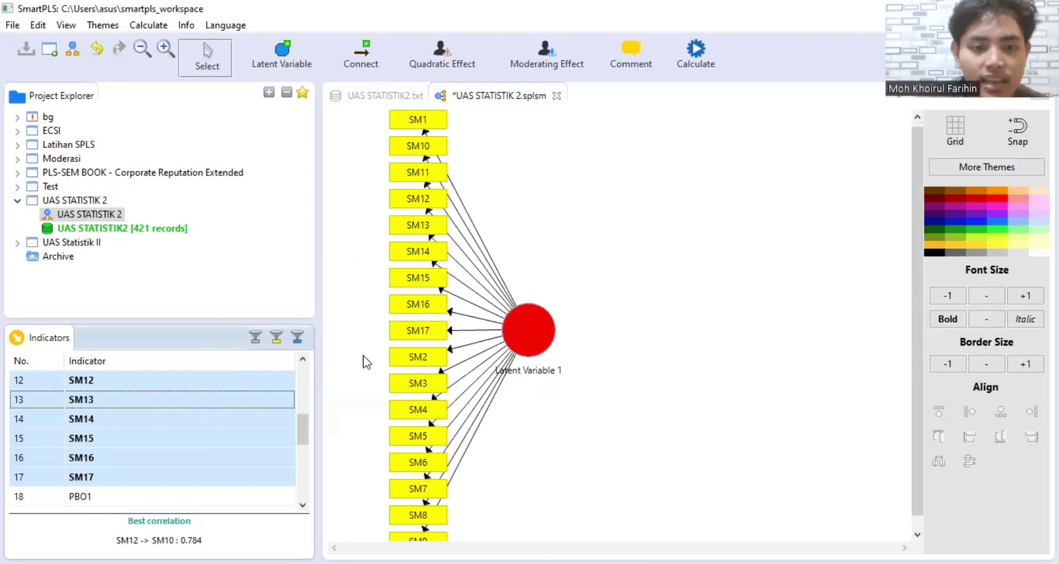
Look through the remaining PBO, EO and MC indicators in the indicator list.
left_click_drag(301, 432, 298, 488)
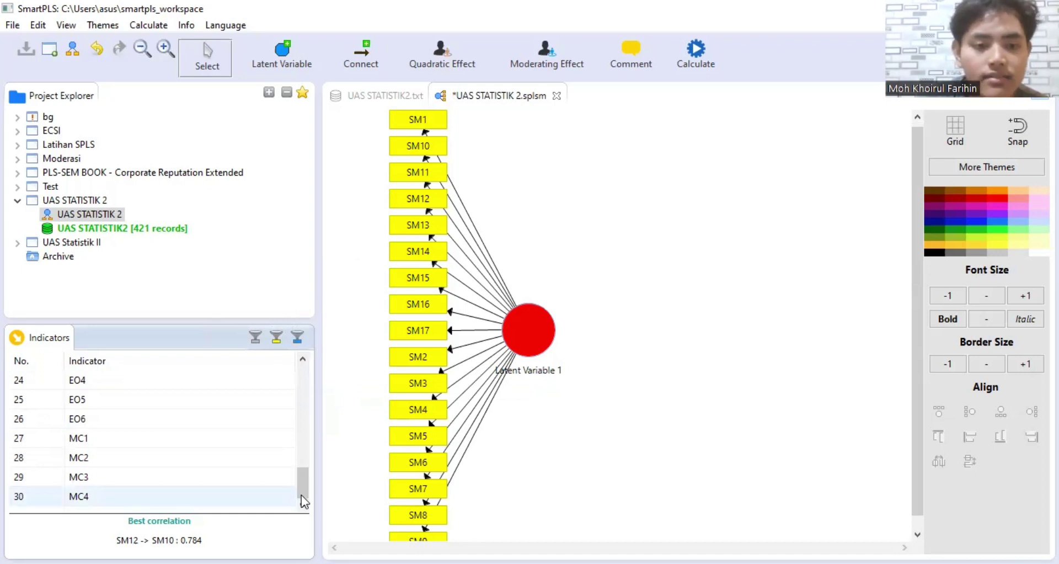
scroll(306, 490, "up", 3)
scroll(305, 490, "down", 2)
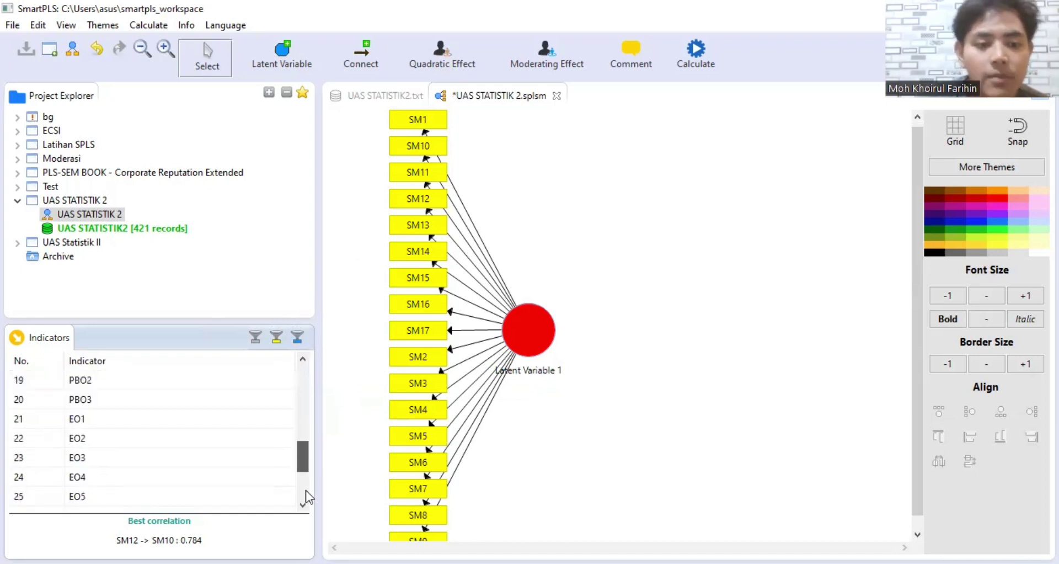
scroll(306, 490, "down", 2)
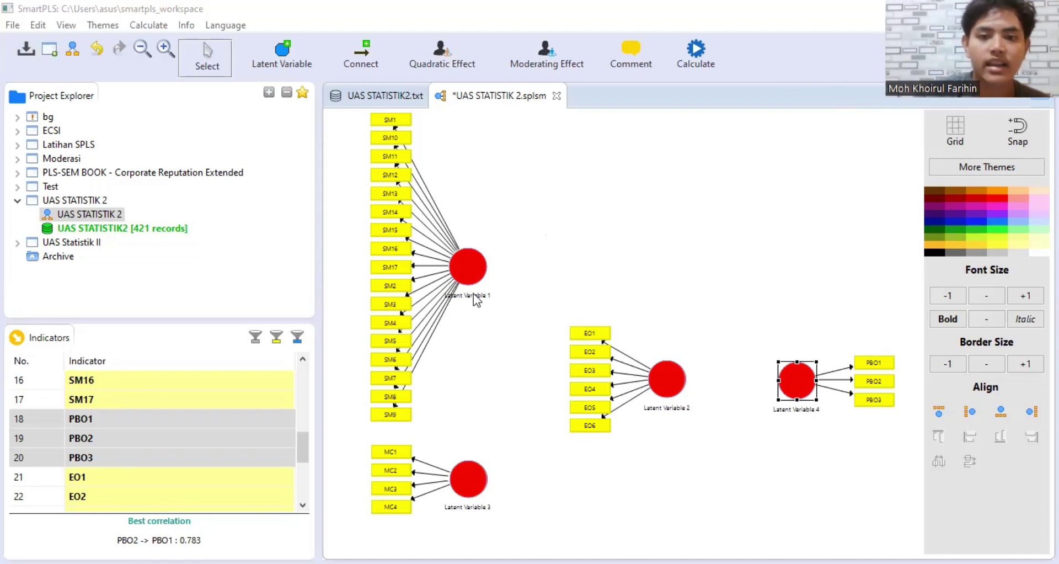
Rename the latent variable that holds the SM indicators as X1.
mouse_move(474, 296)
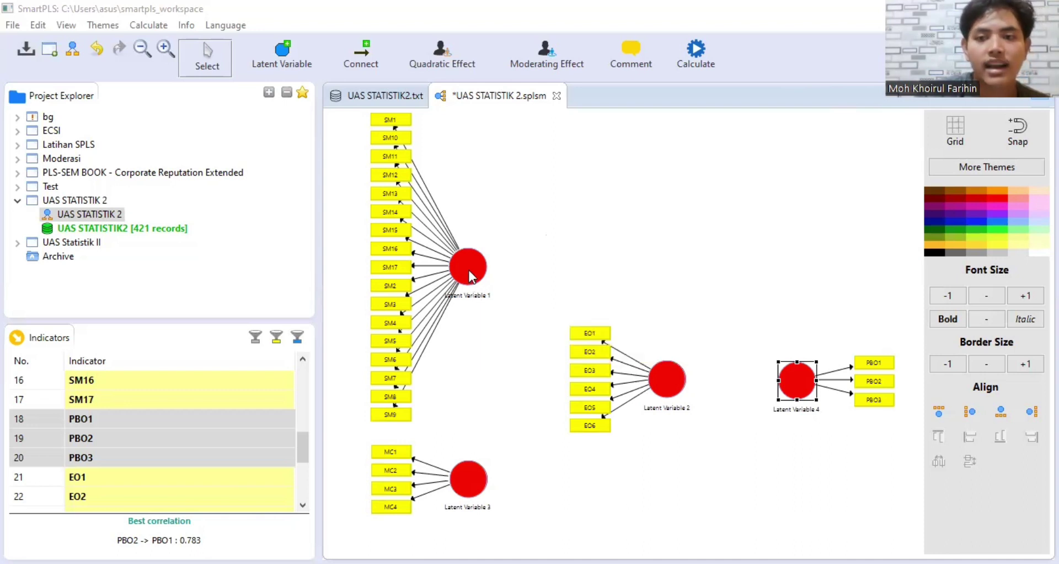
left_click(470, 274)
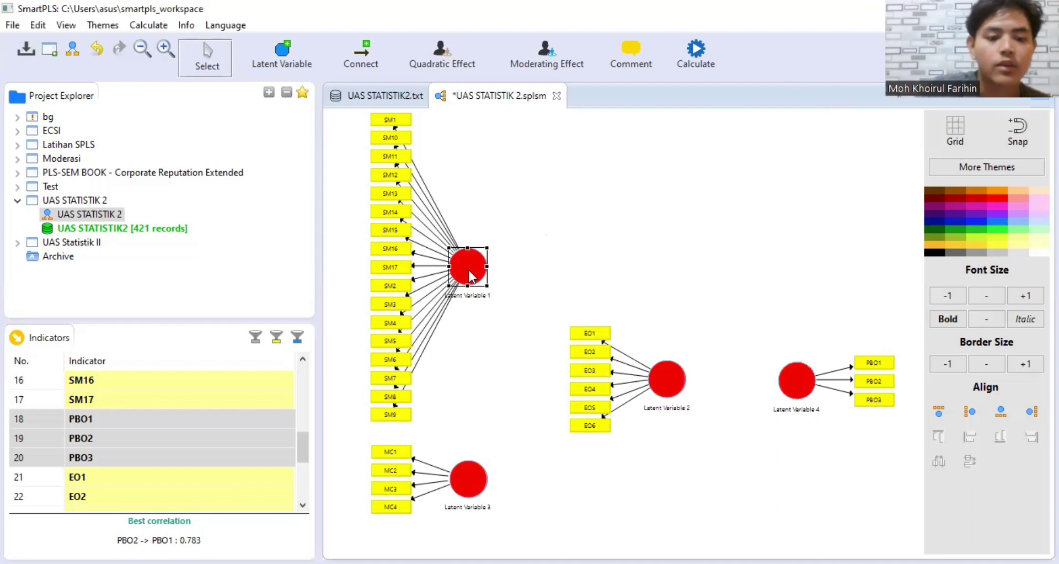
double_click(468, 267)
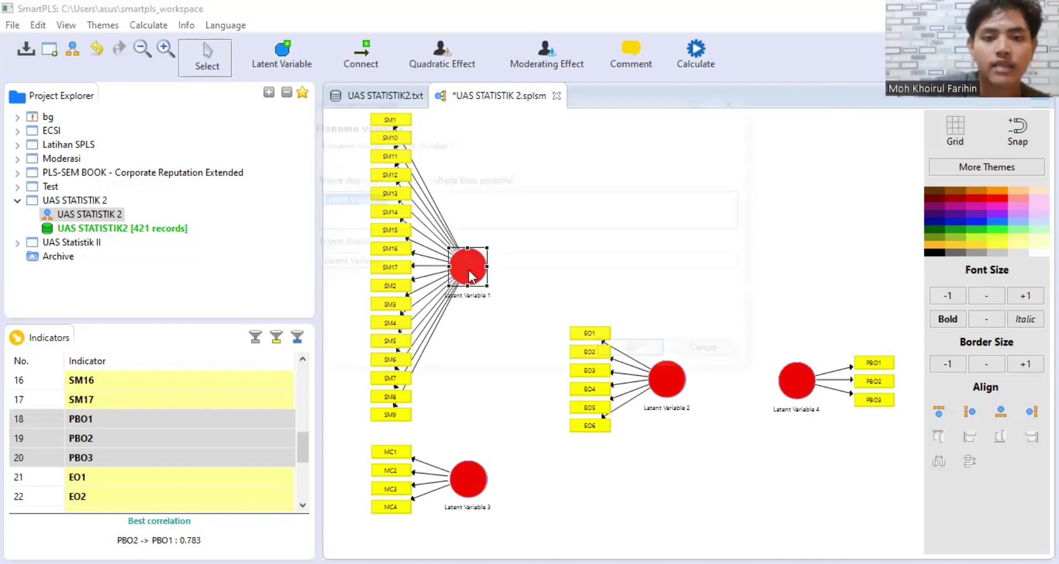
key("BackSpace")
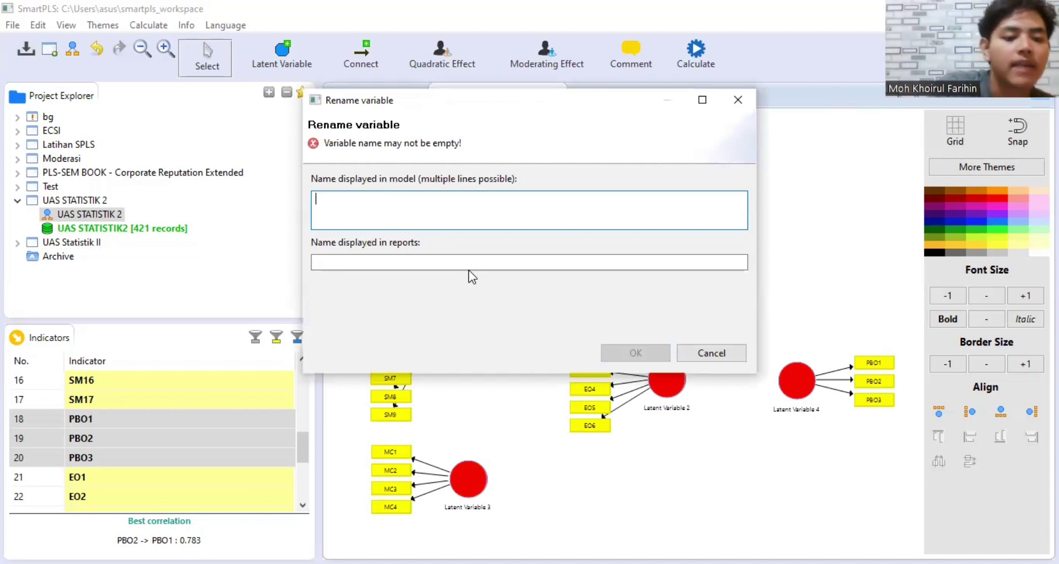
type("x1")
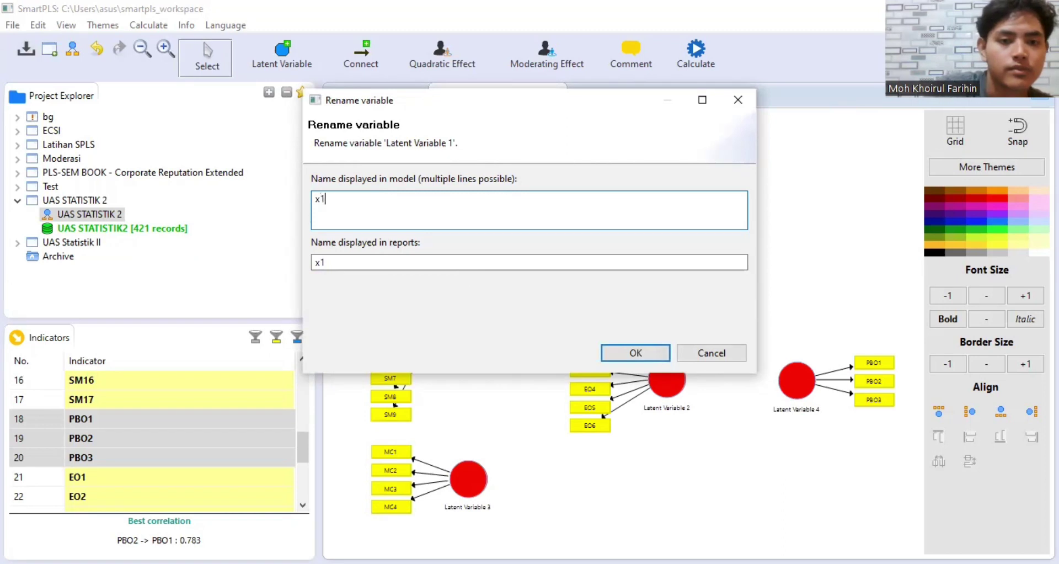
key("BackSpace")
key("BackSpace")
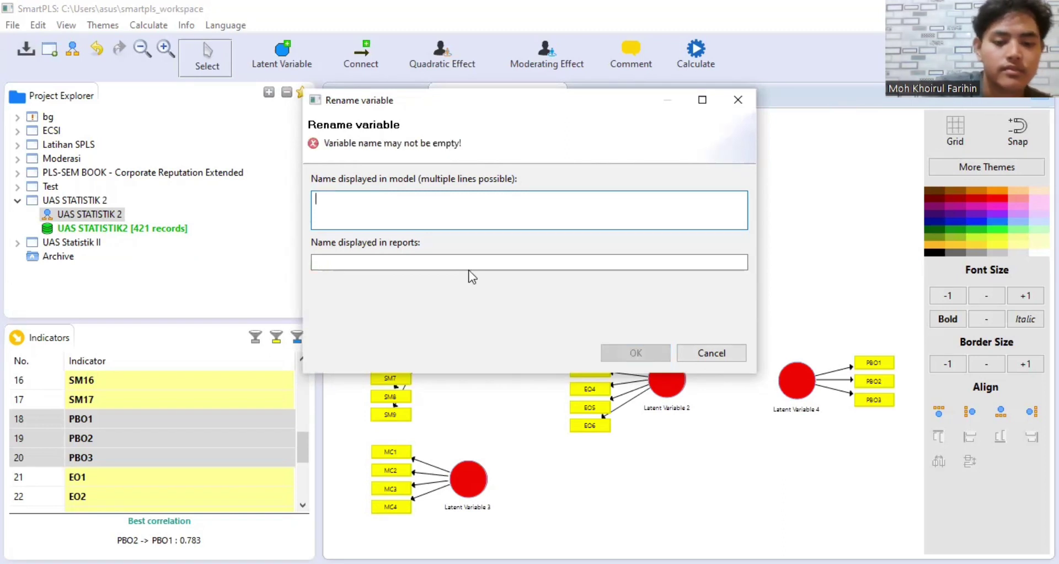
type("X1")
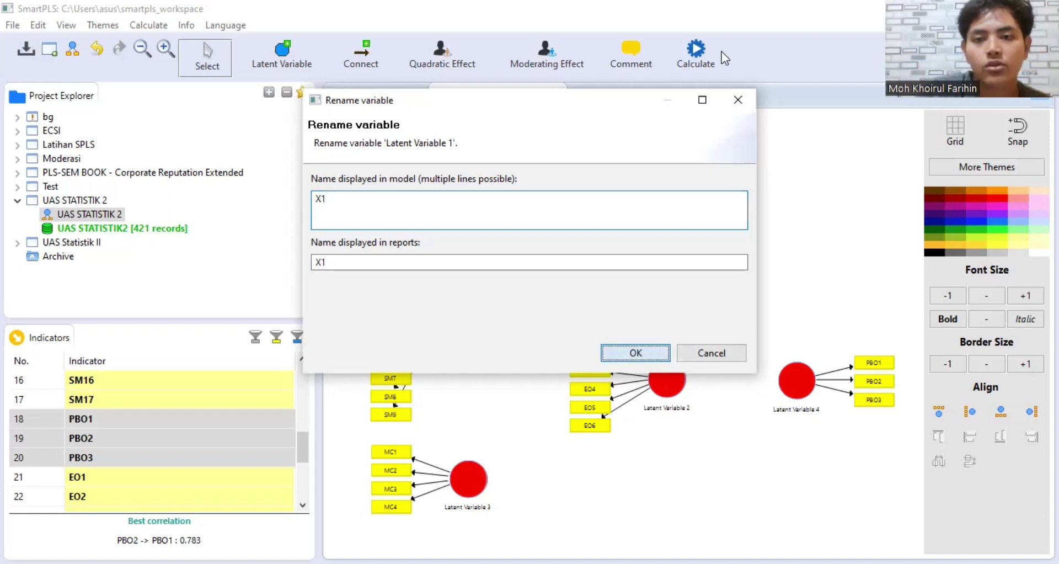
key("Return")
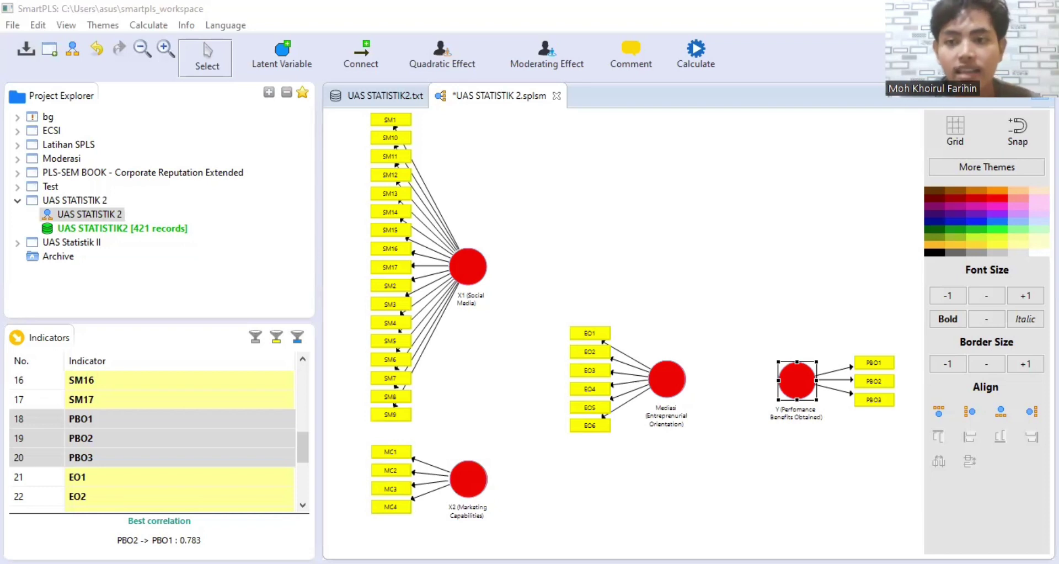
Connect the latent variables X1 (Social Media) and X2 (Marketing Capabilities) each to Y (Perfomance Benefits Obtained).
left_click(360, 58)
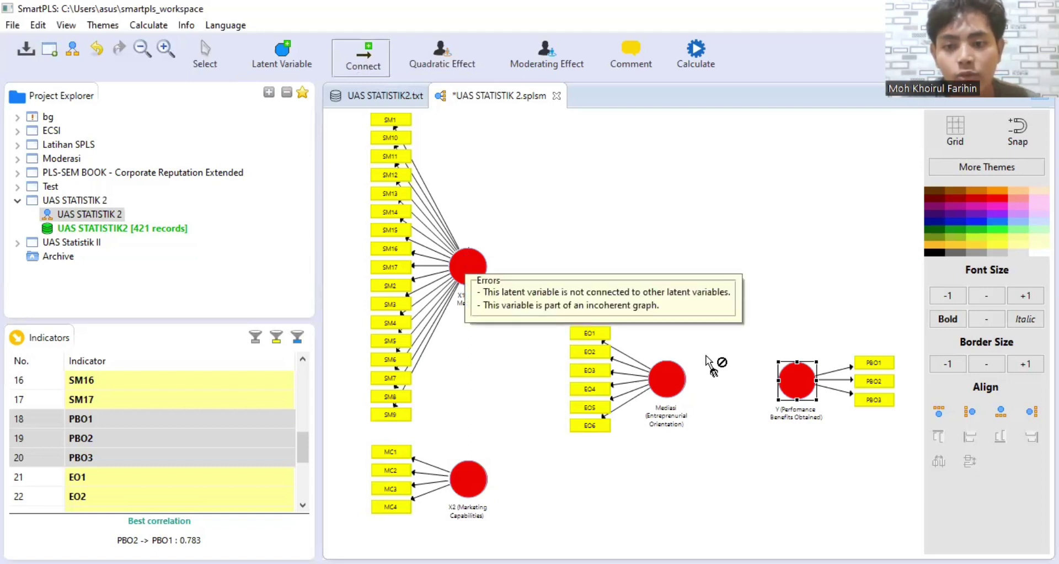
left_click_drag(706, 356, 779, 373)
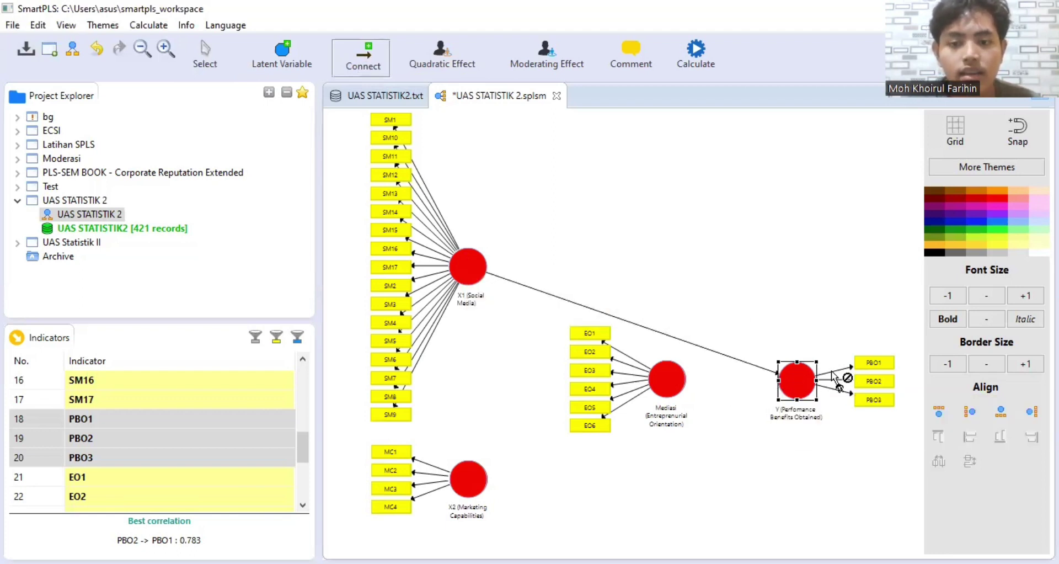
left_click(473, 489)
left_click(793, 397)
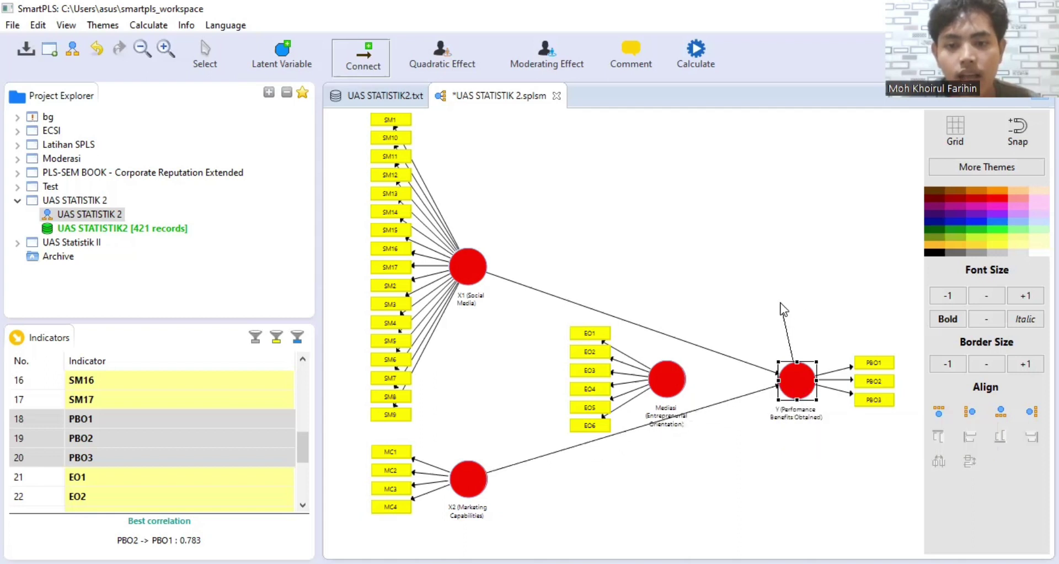
Connect X1 and X2 to the Mediasi (Entreprenurial Orientation) variable, and connect Mediasi to Y.
left_click(468, 268)
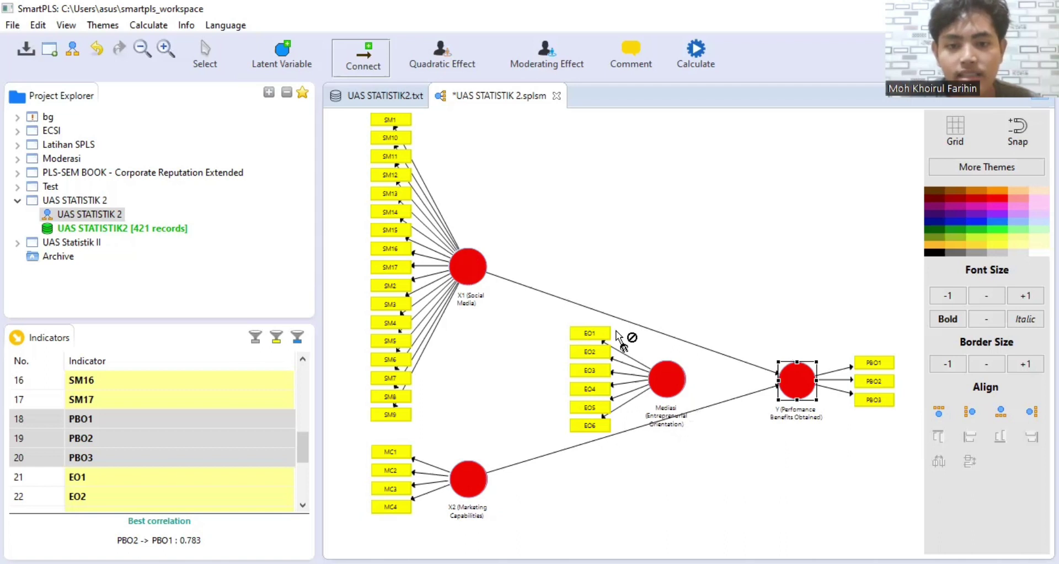
left_click(662, 377)
left_click(659, 233)
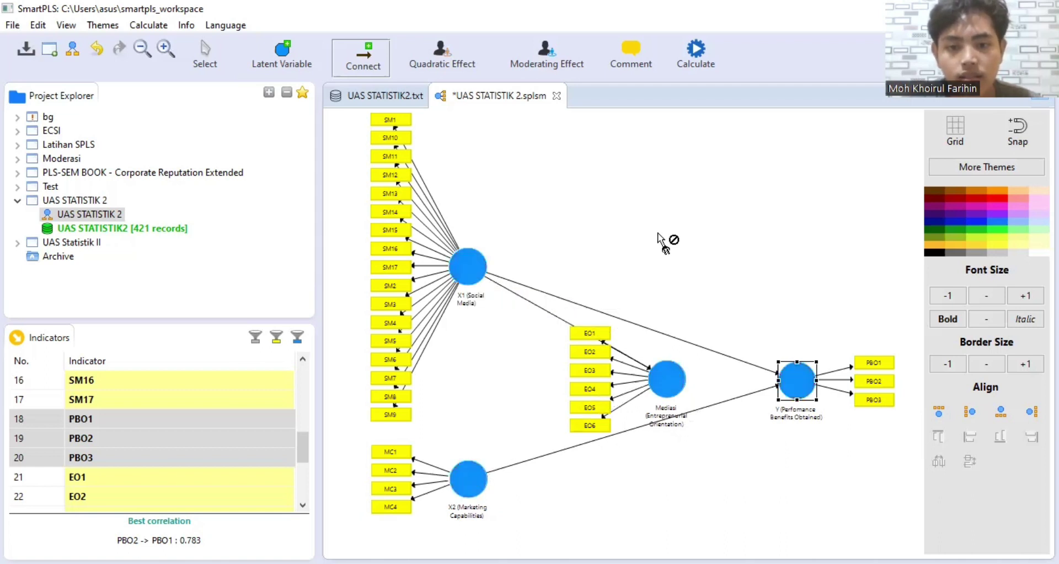
left_click(469, 477)
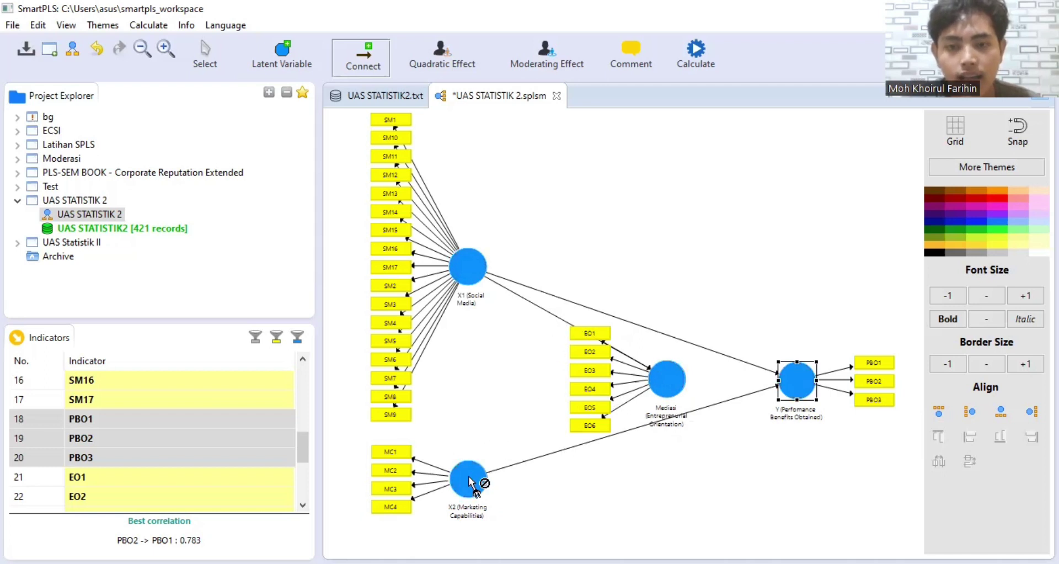
left_click(663, 380)
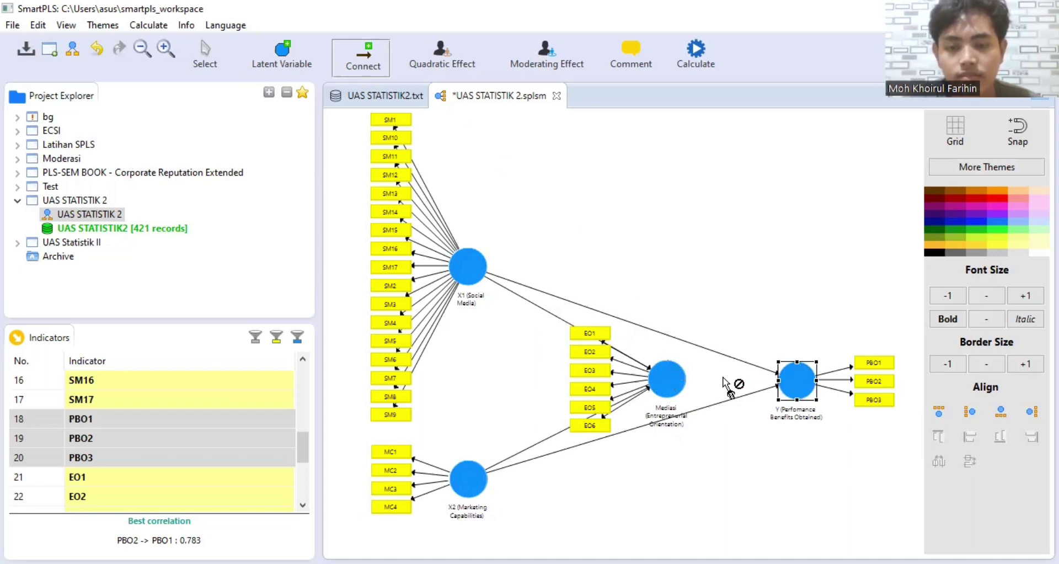
left_click(789, 384)
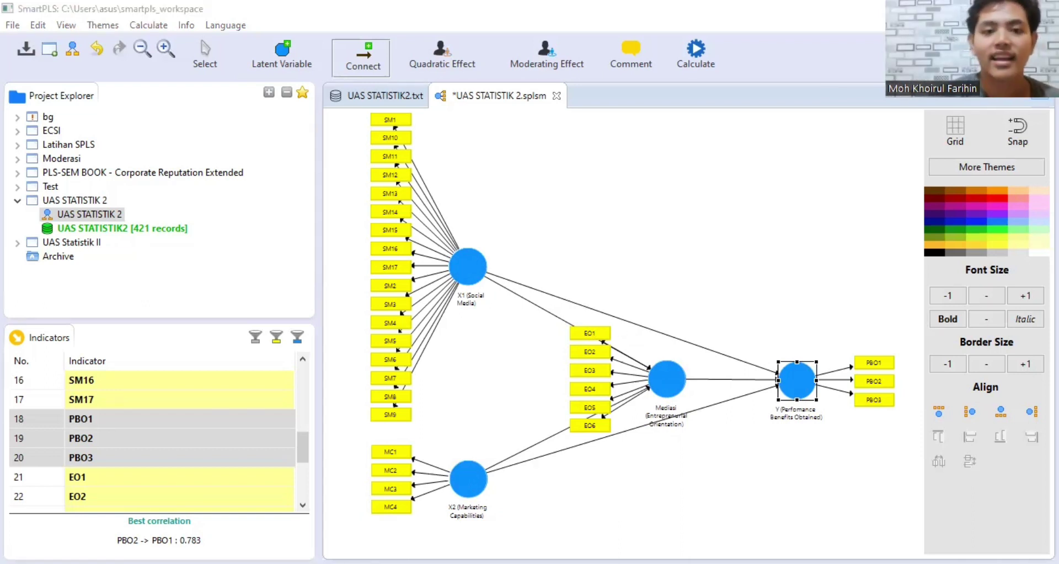
Run the PLS Algorithm on the connected model with the Path weighting scheme and the full report opened after calculation.
left_click(694, 61)
left_click(727, 50)
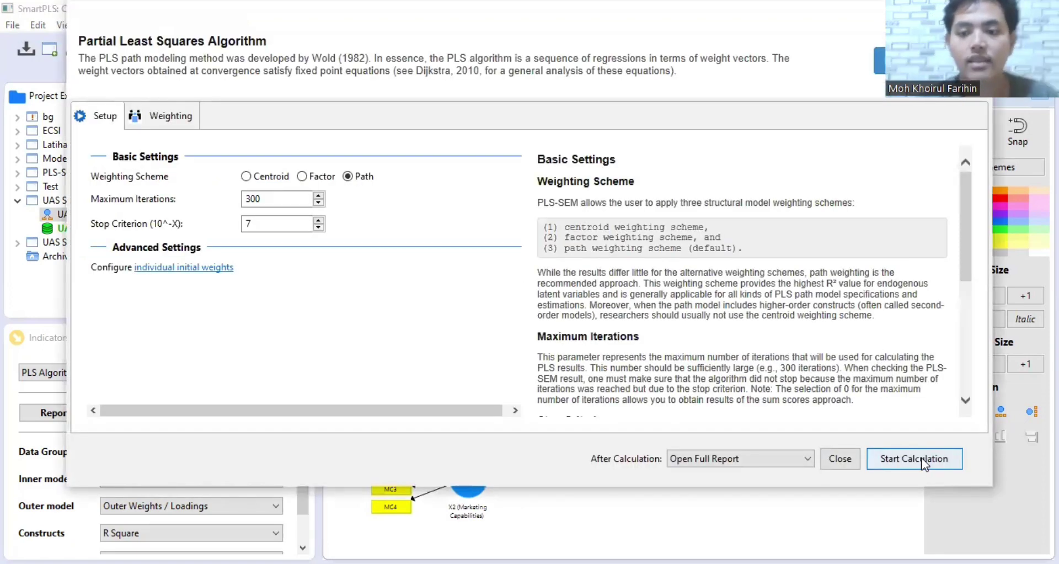
left_click(922, 458)
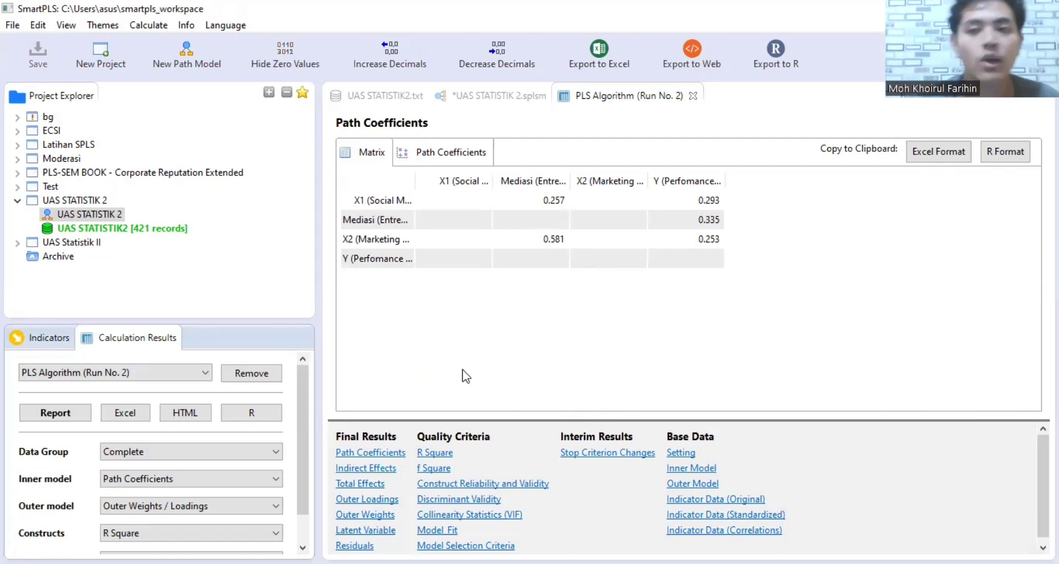
Review the outer loadings of all indicators in the PLS Algorithm report.
left_click(377, 500)
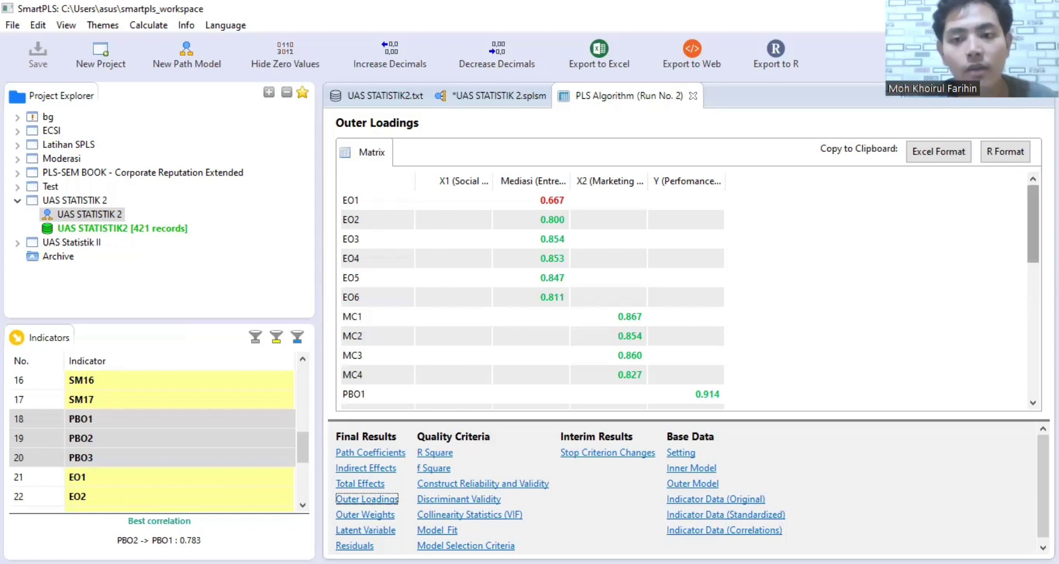
scroll(1015, 359, "down", 6)
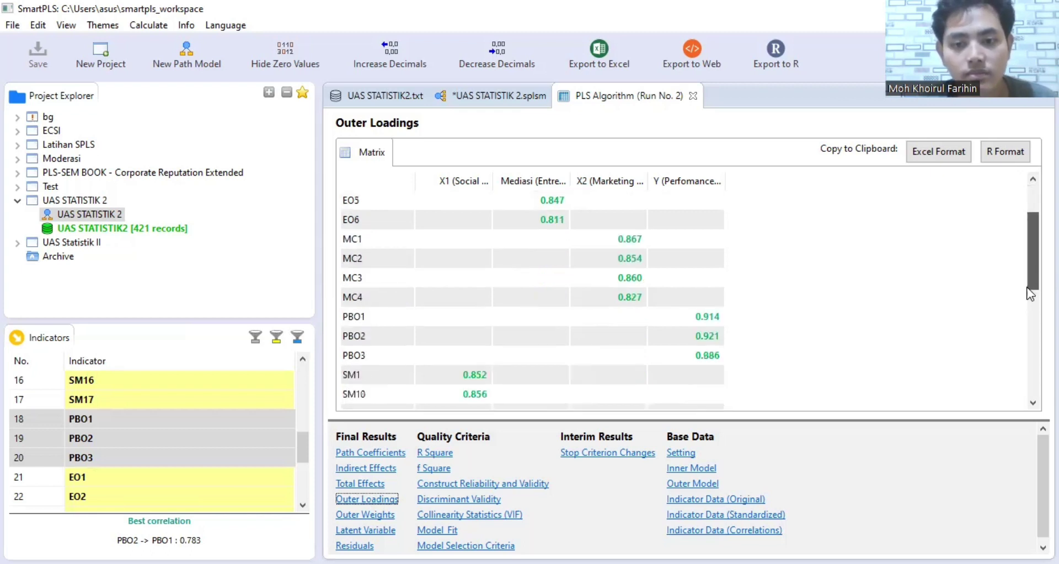
left_click_drag(1033, 348, 1028, 234)
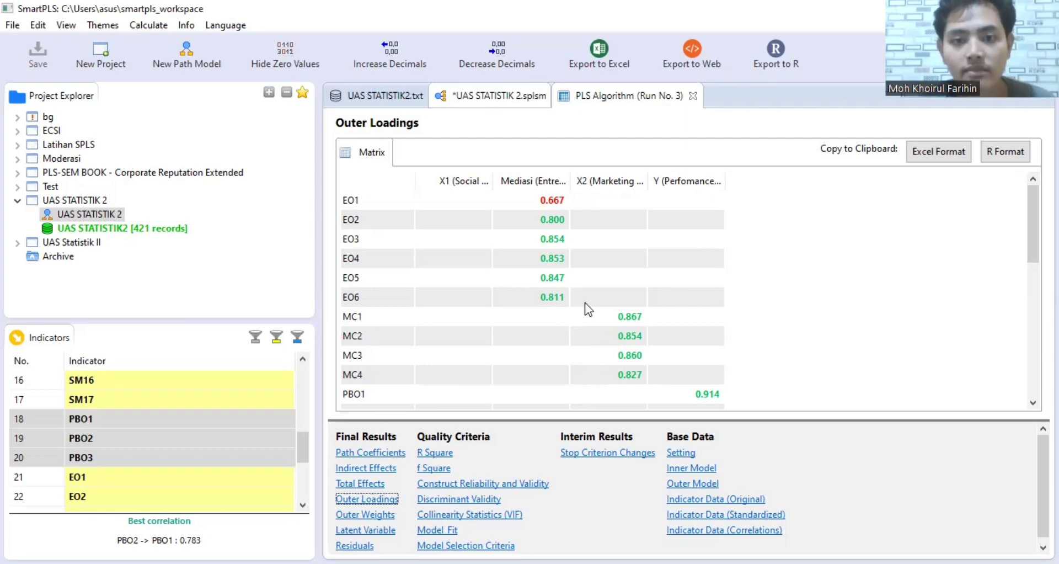
Return to the UAS STATISTIK 2 path model and delete the EO1 indicator from the Mediasi variable.
left_click(499, 96)
left_click(595, 333)
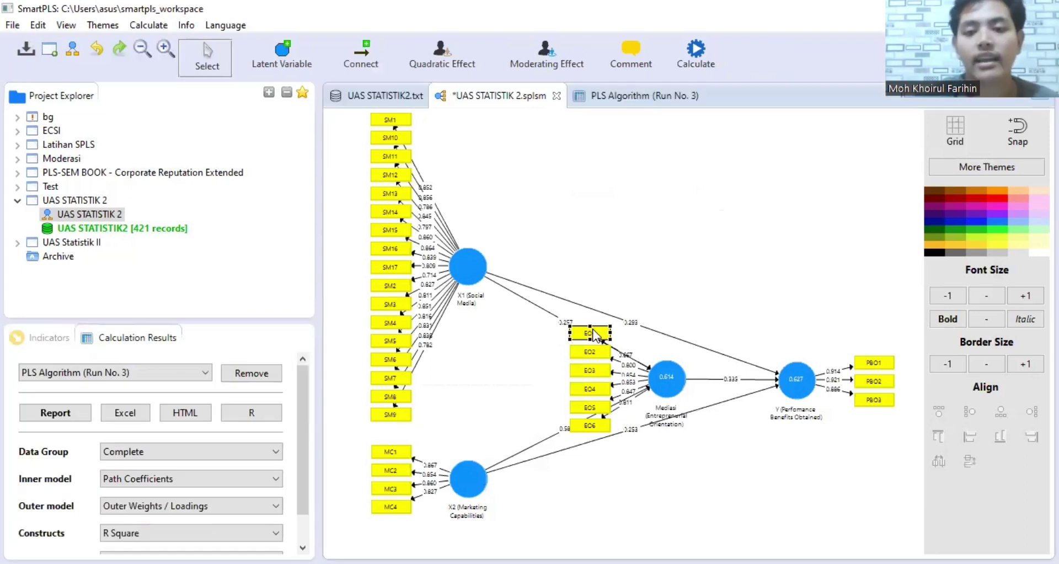
key("Delete")
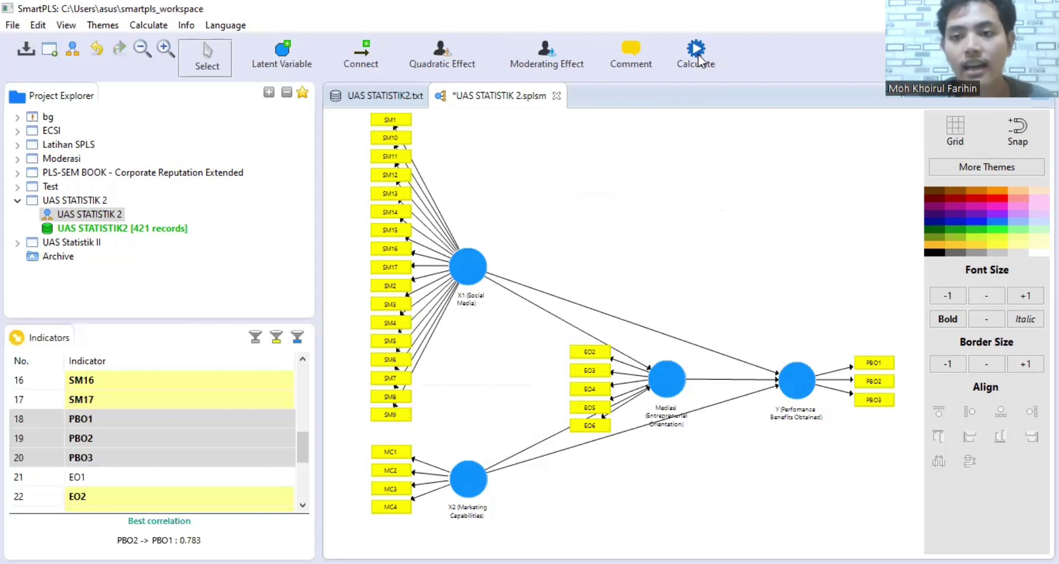
Recalculate the reduced model with the PLS Algorithm and check the outer loadings in the new report.
left_click(752, 63)
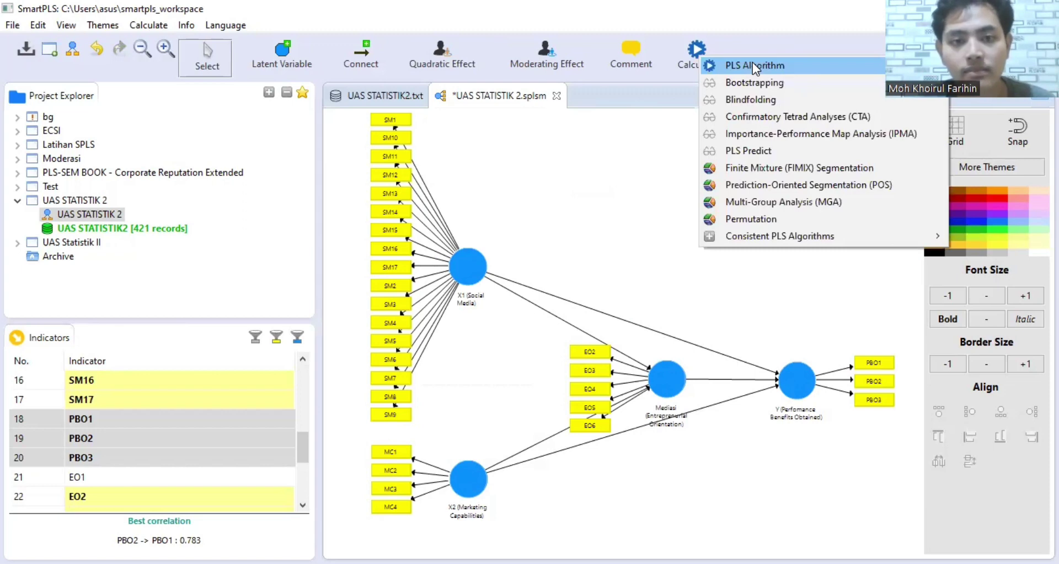
left_click(753, 66)
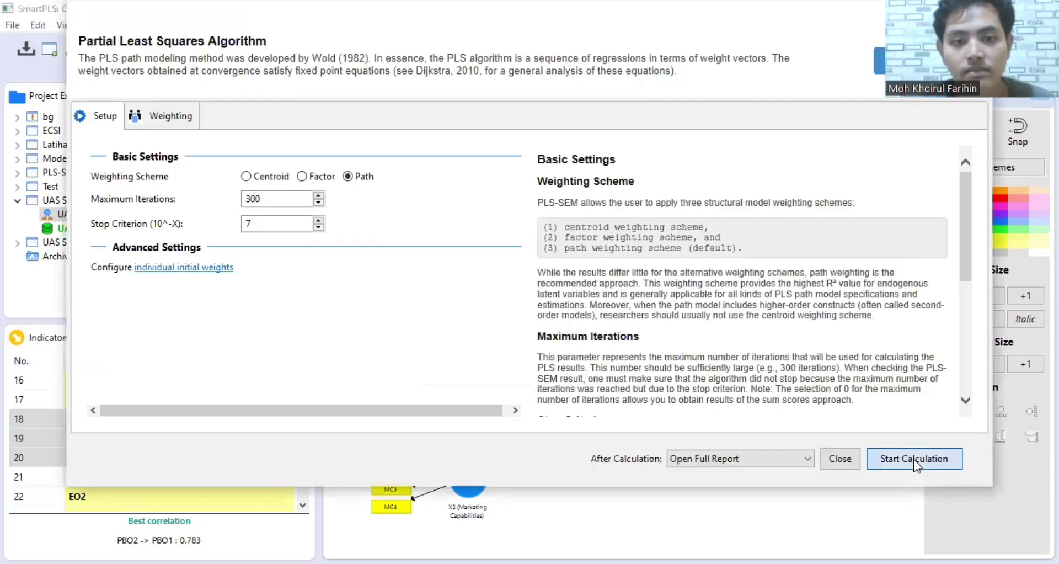
left_click(914, 459)
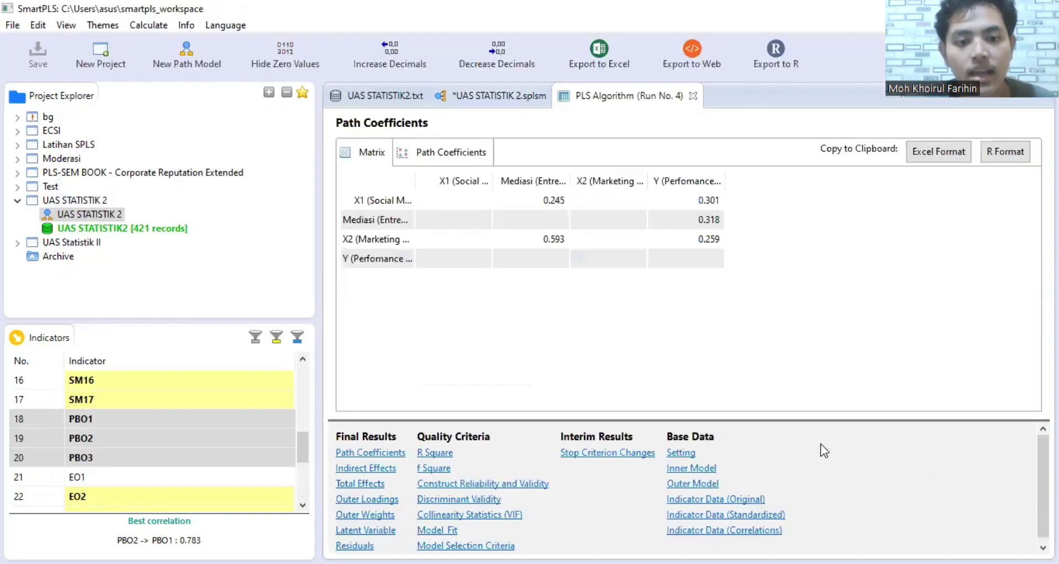
left_click(386, 499)
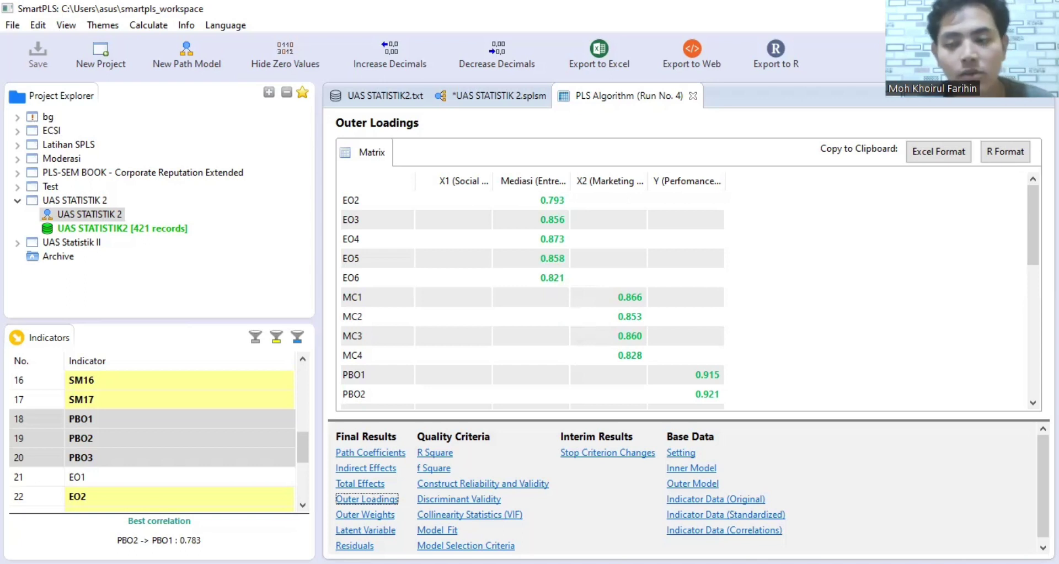
left_click_drag(1026, 227, 983, 218)
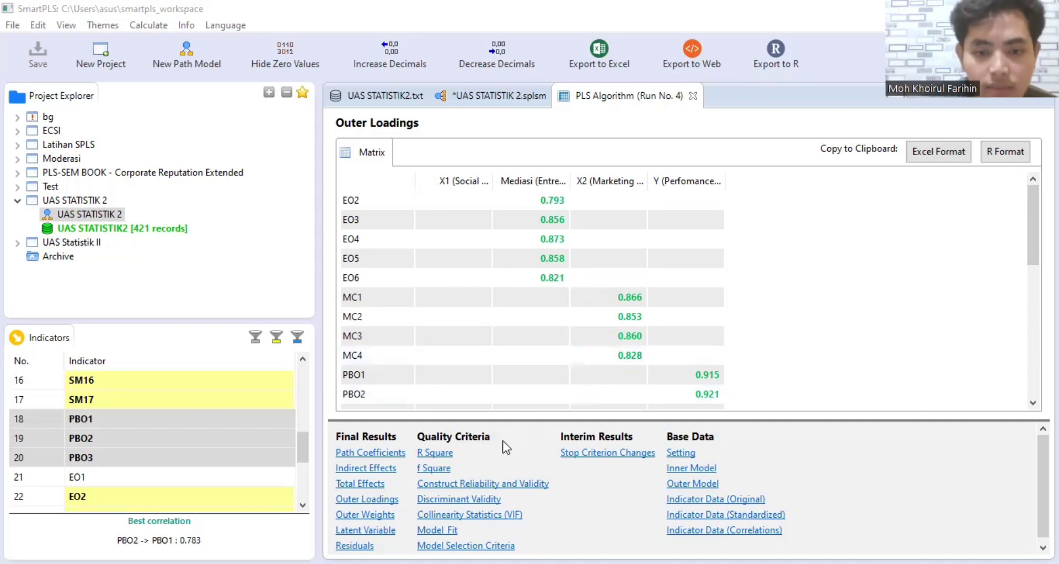
Examine the discriminant validity results, covering the Fornell-Larcker criterion and the cross loadings.
left_click(457, 500)
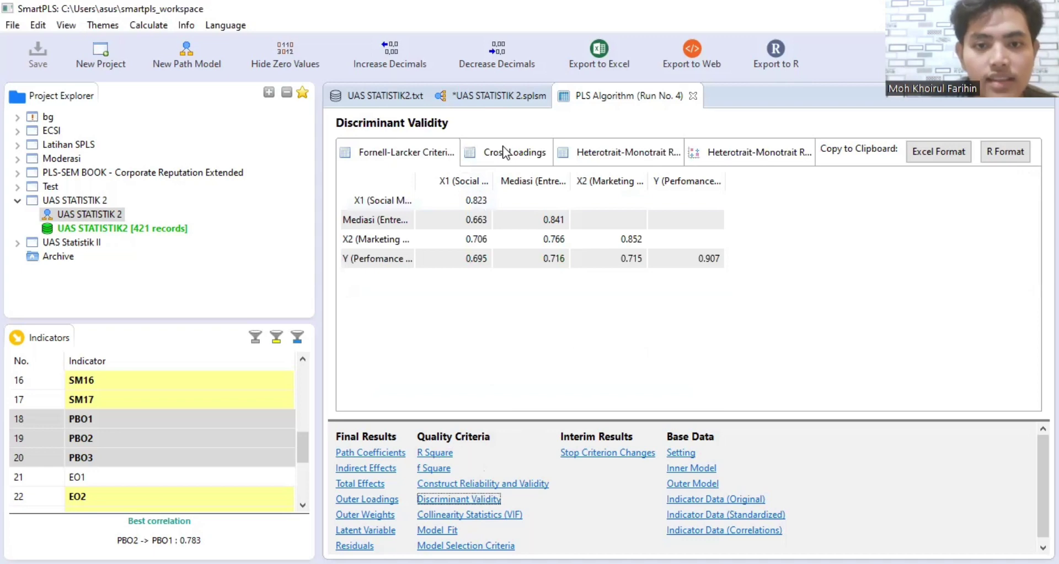
left_click(502, 148)
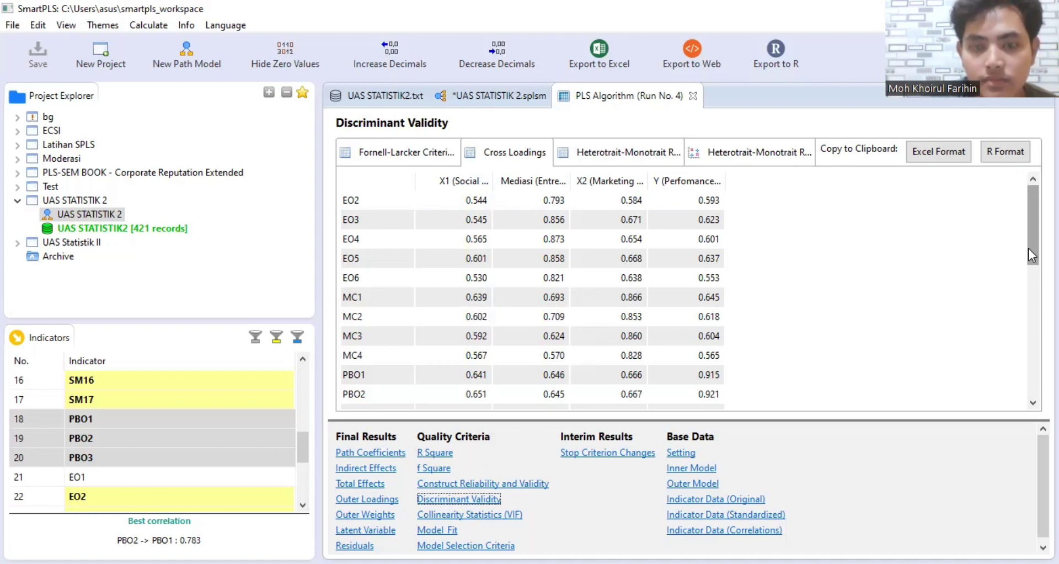
key("alt+Tab")
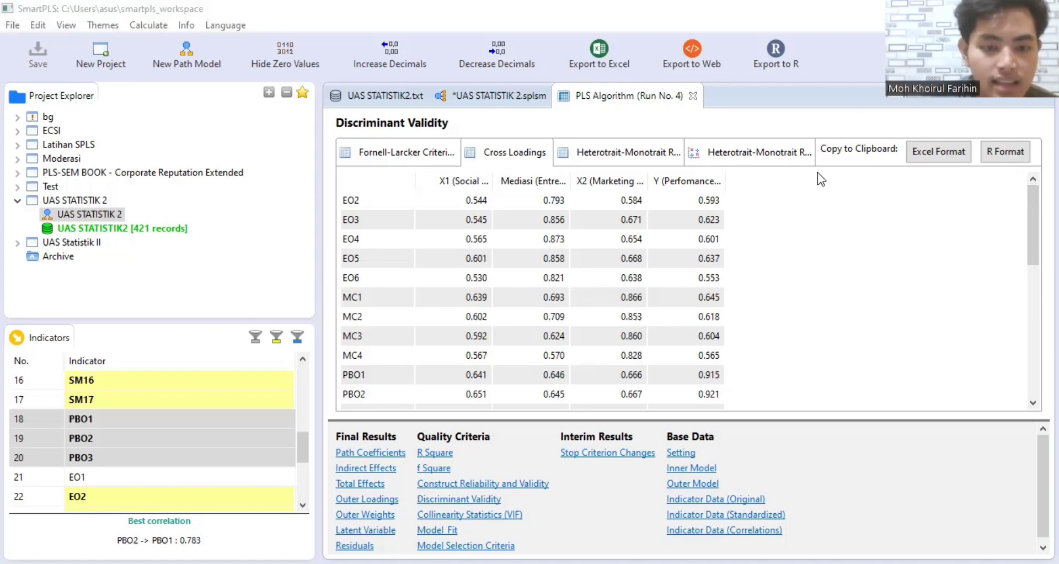
Check the construct reliability and validity results and the R Square values of Mediasi and Y.
left_click(475, 489)
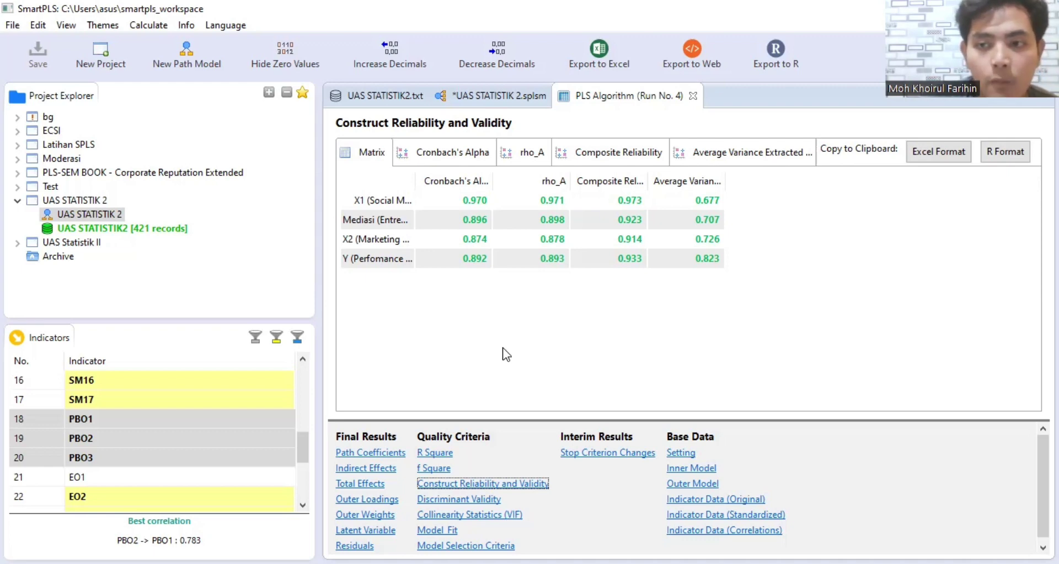
key("alt+Tab")
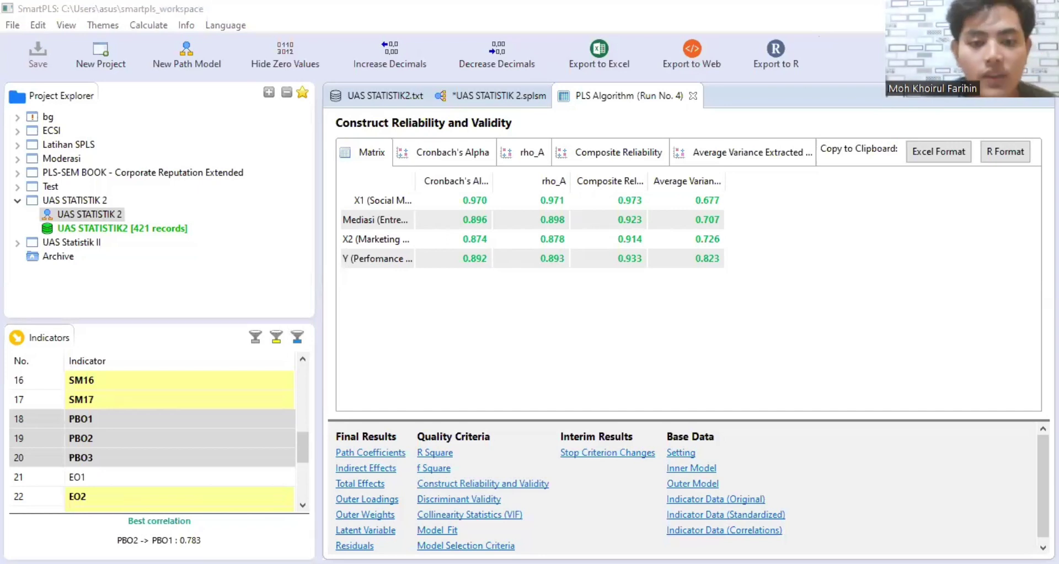
left_click(439, 453)
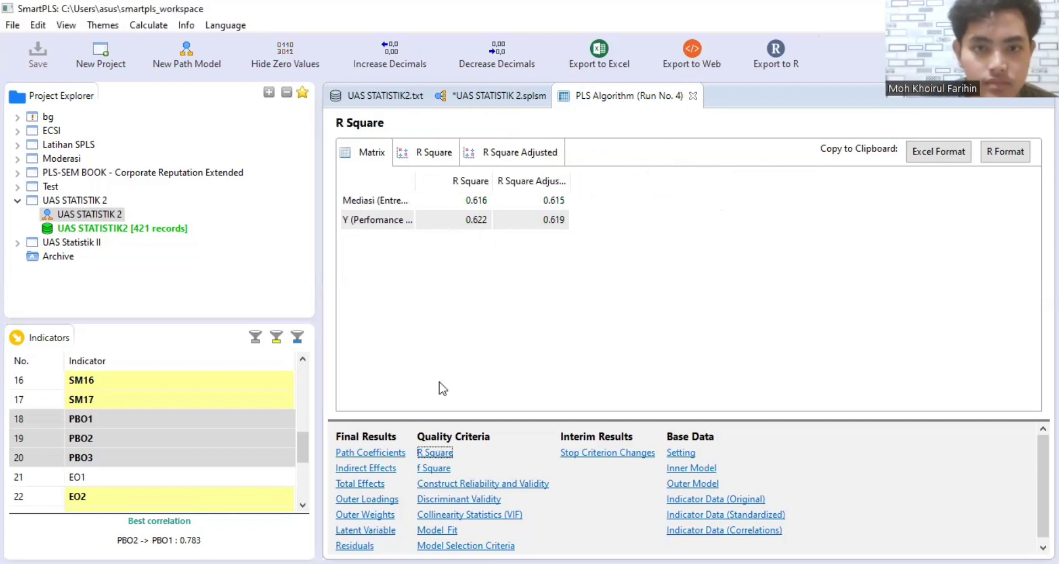
left_click(500, 217)
key("alt+Tab")
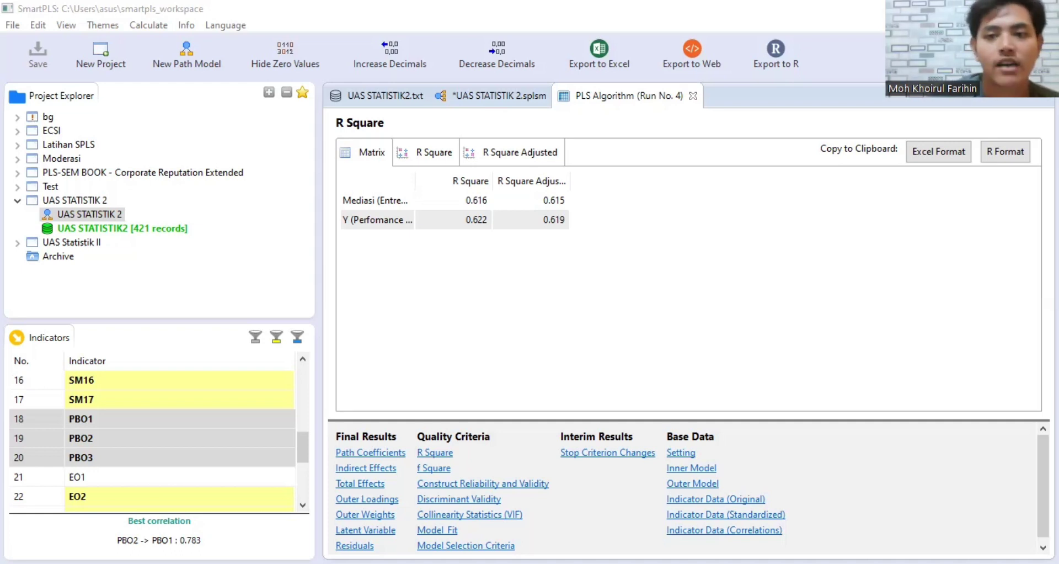
key("alt+Tab")
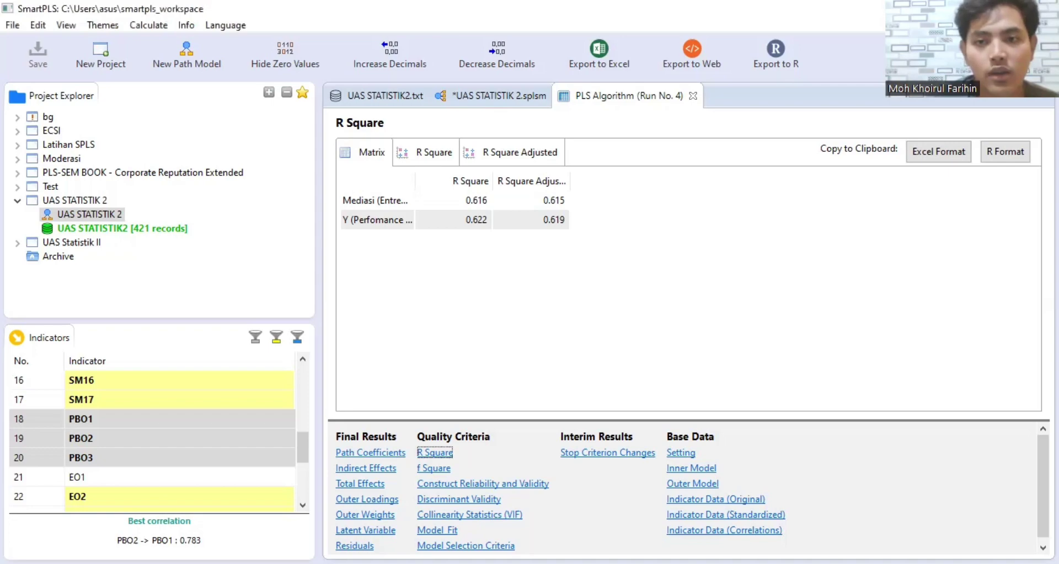